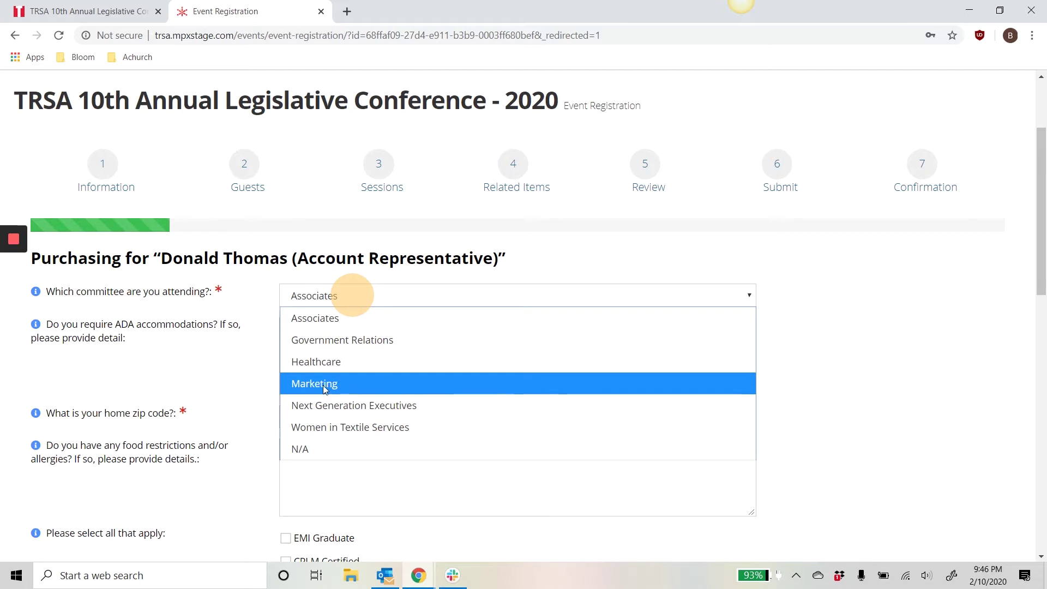
Choose the Healthcare committee, answer the ADA question and enter the home zip code
left_click(322, 363)
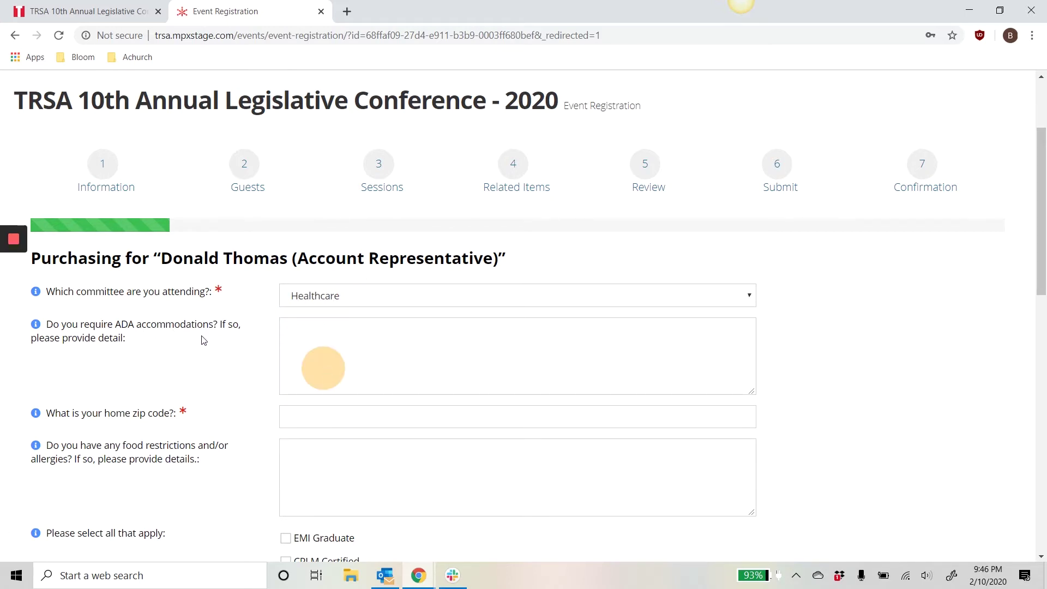
left_click(380, 330)
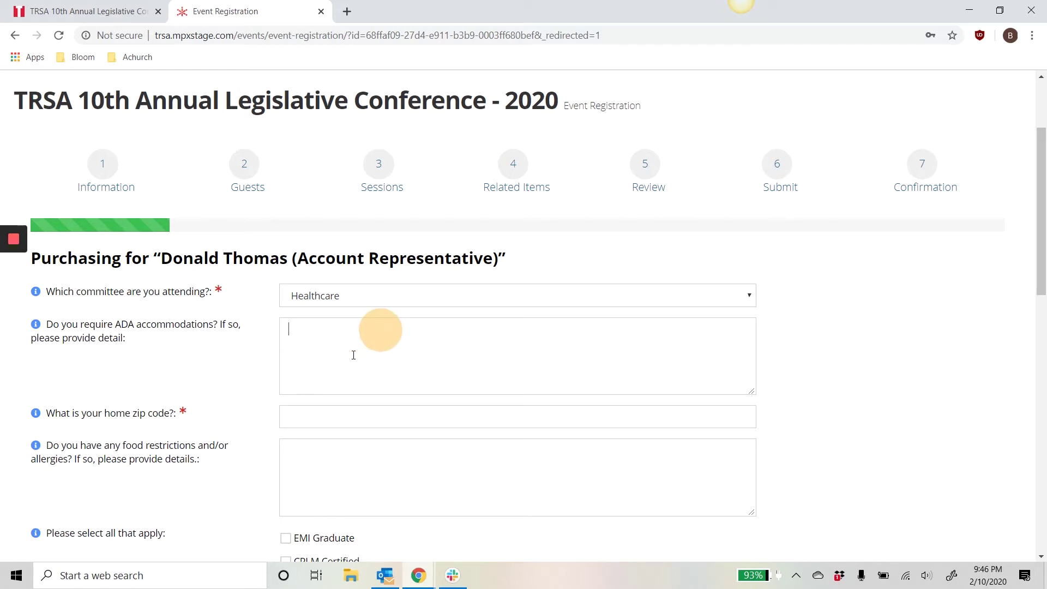
scroll(353, 355, "down", 1)
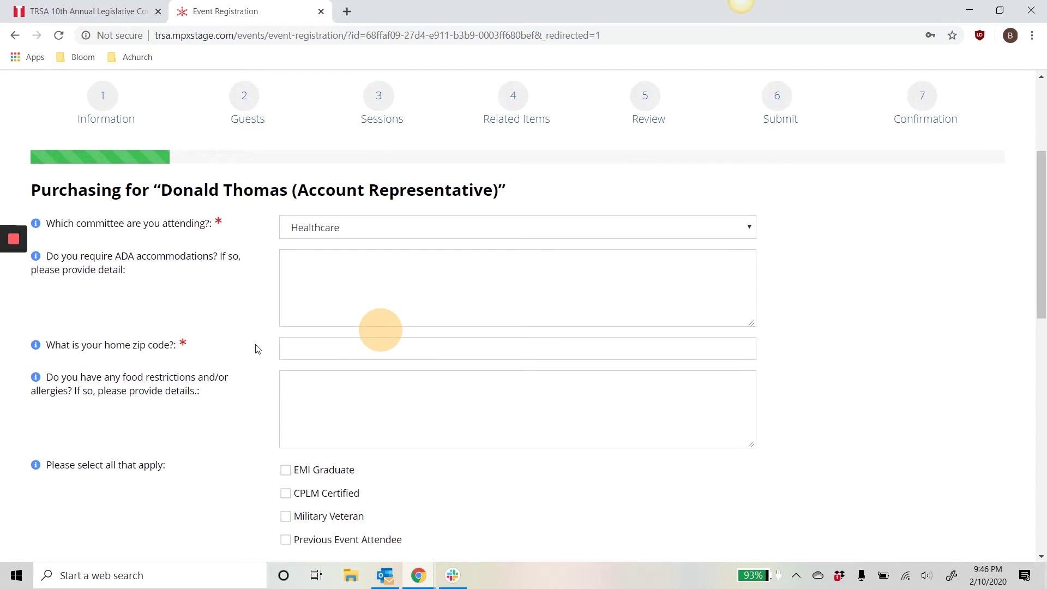
left_click(303, 350)
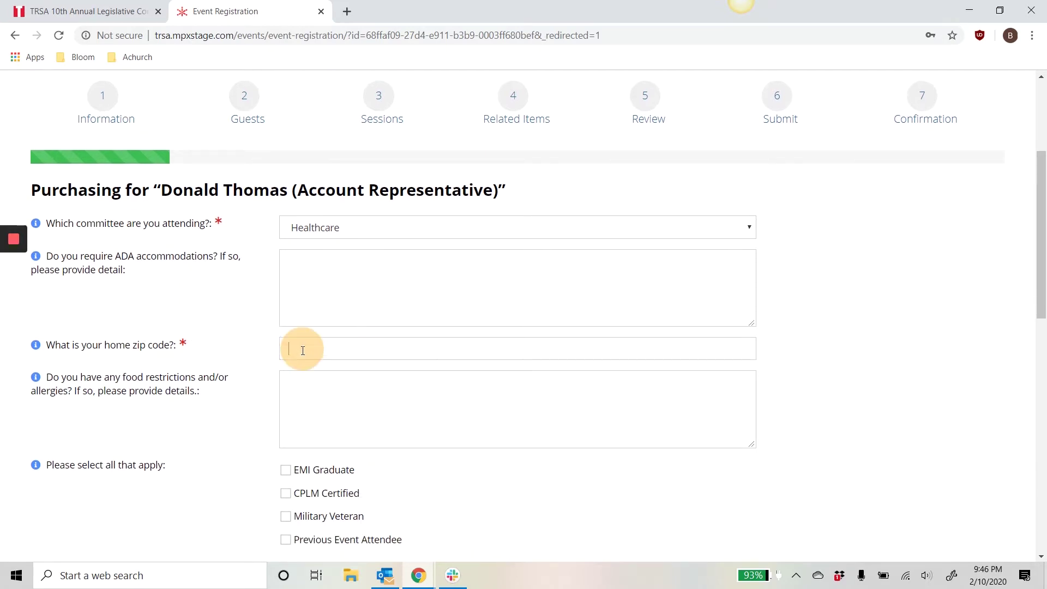
type("80210")
left_click(345, 398)
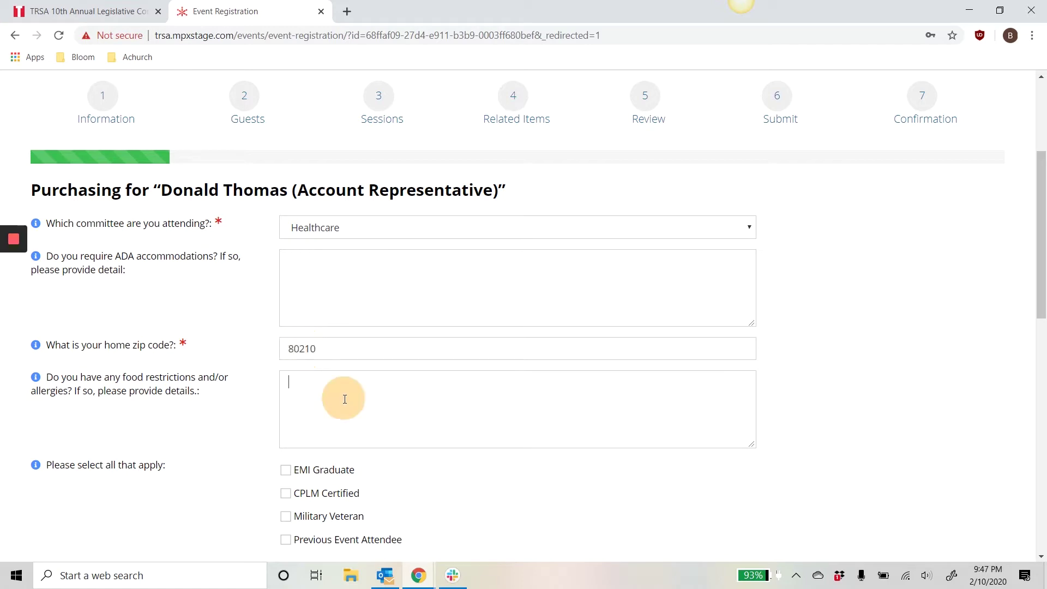
scroll(239, 387, "down", 2)
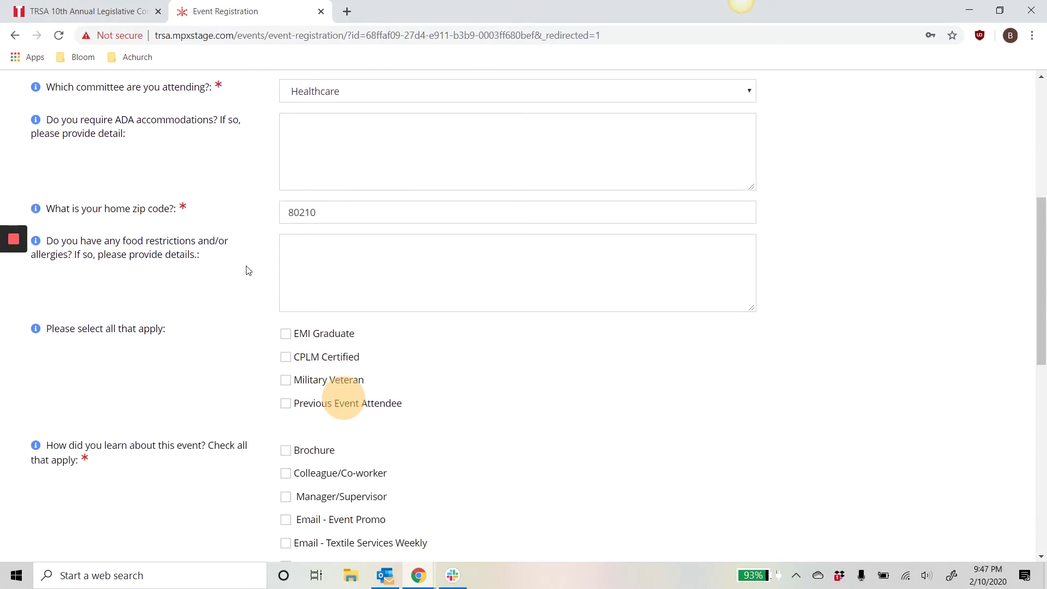
Answer food restrictions and mark the attendee as Military Veteran and Previous Event Attendee
left_click(318, 251)
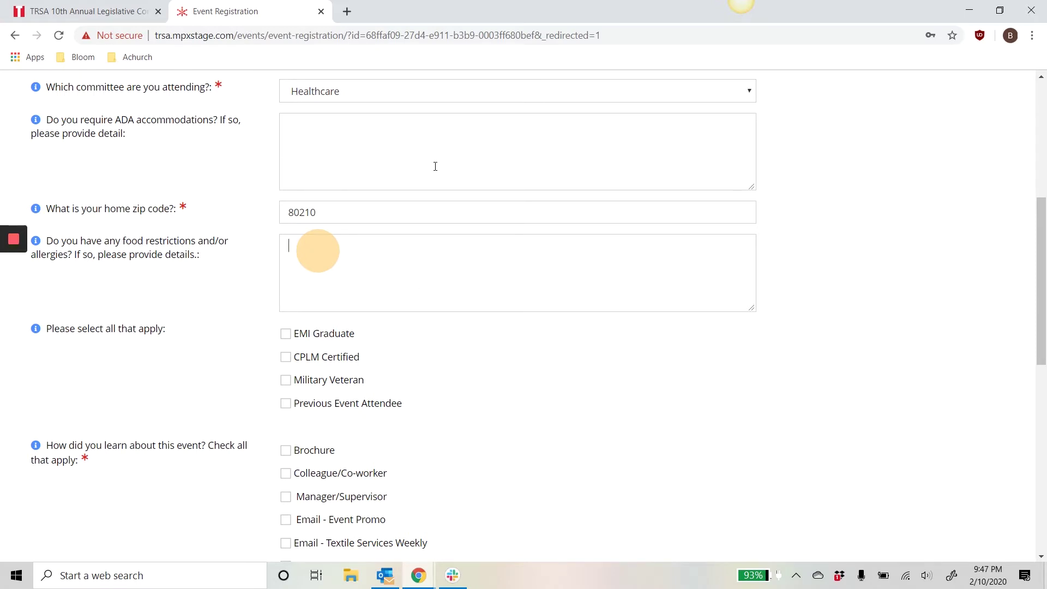
scroll(234, 292, "down", 1)
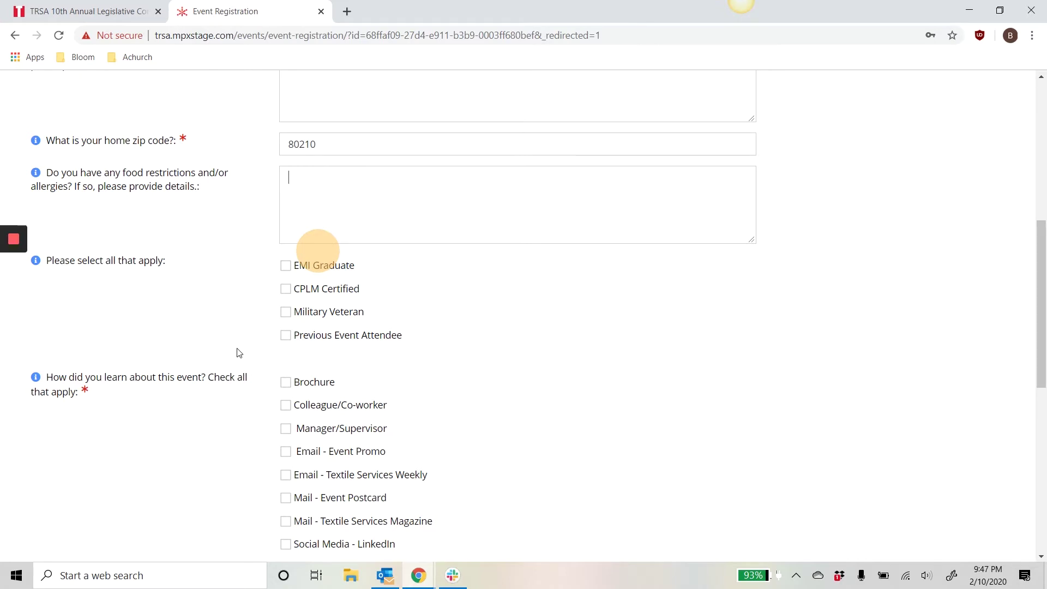
left_click(286, 312)
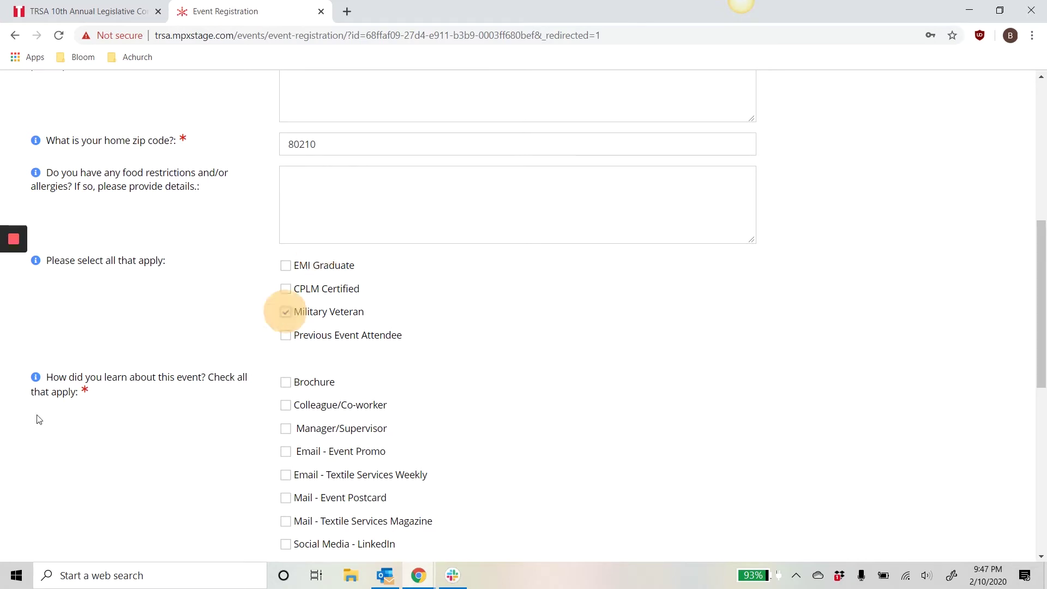
left_click(287, 337)
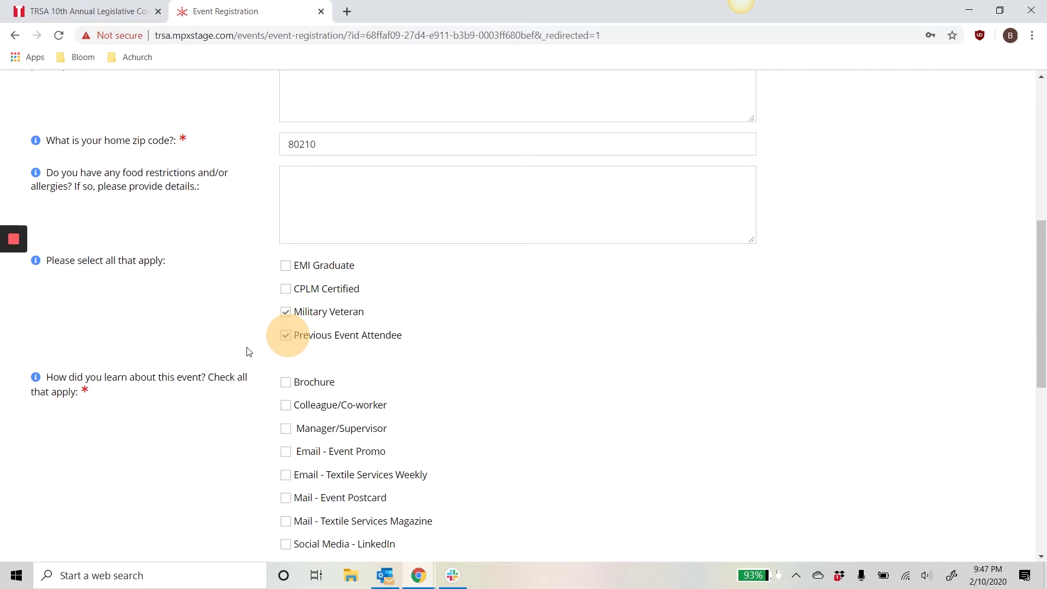
scroll(235, 298, "down", 3)
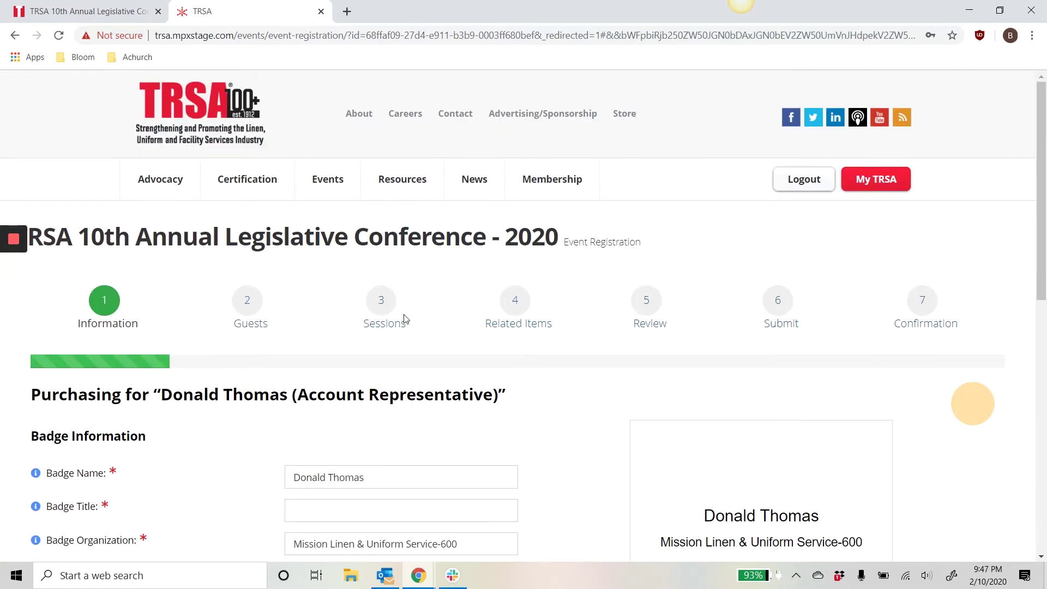
Shorten the badge name to the attendee's nickname and set the badge title to Manager
scroll(343, 307, "down", 3)
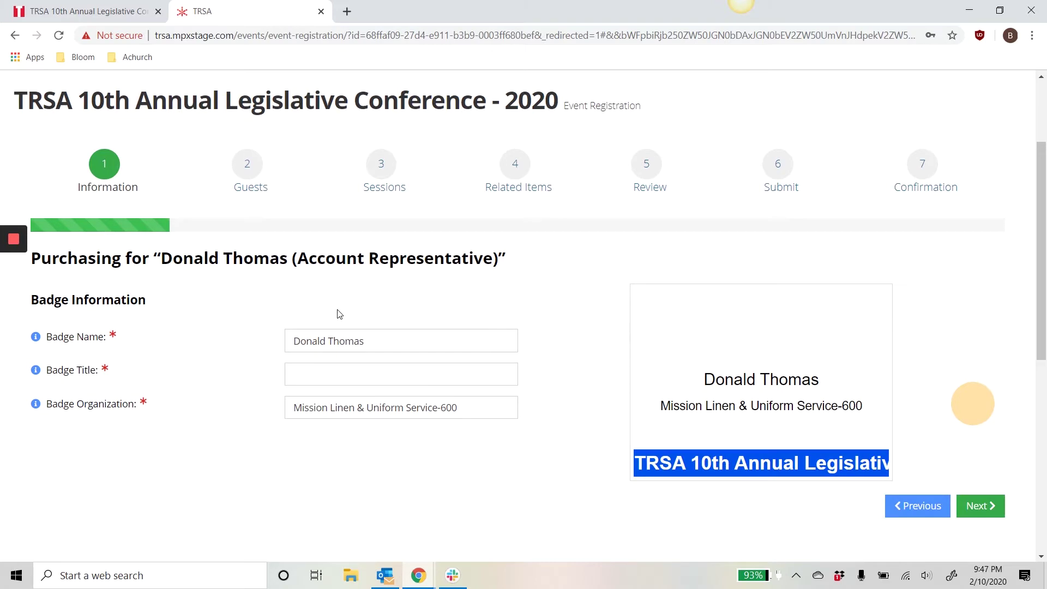
left_click(326, 339)
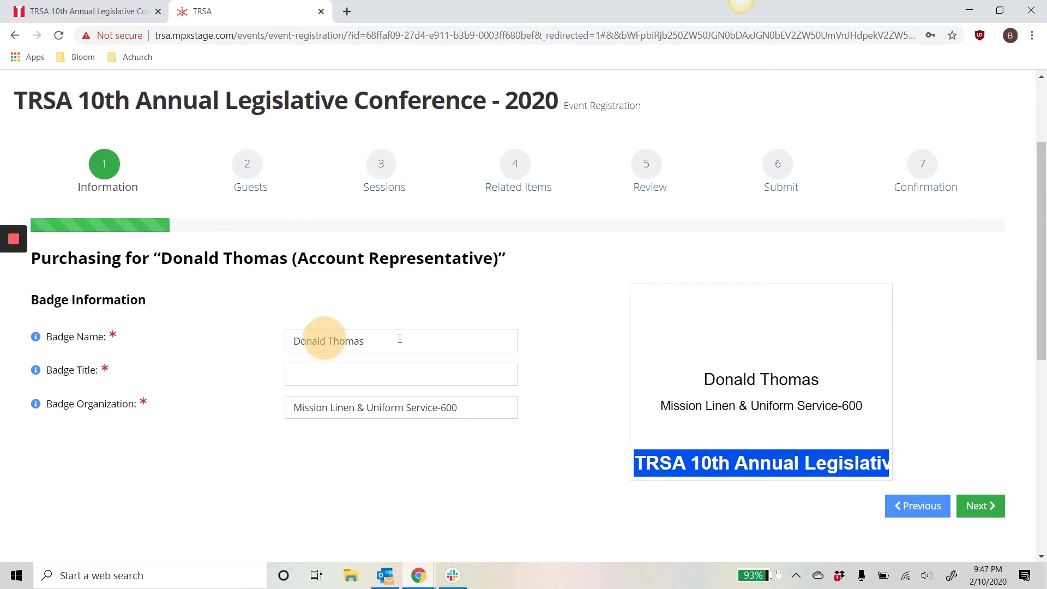
key("BackSpace")
key("BackSpace")
key("BackSpace")
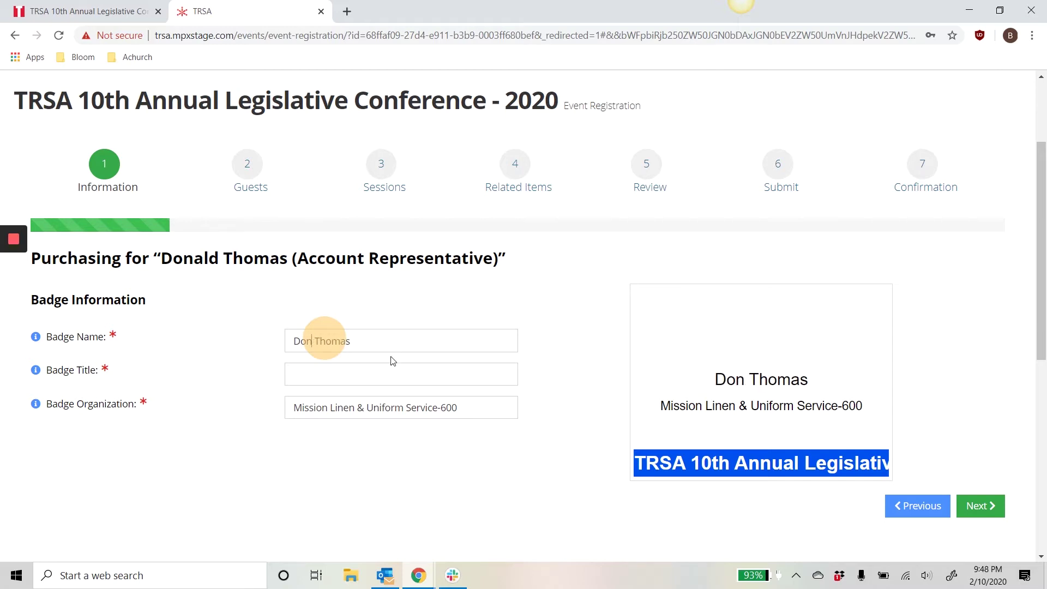
left_click(385, 371)
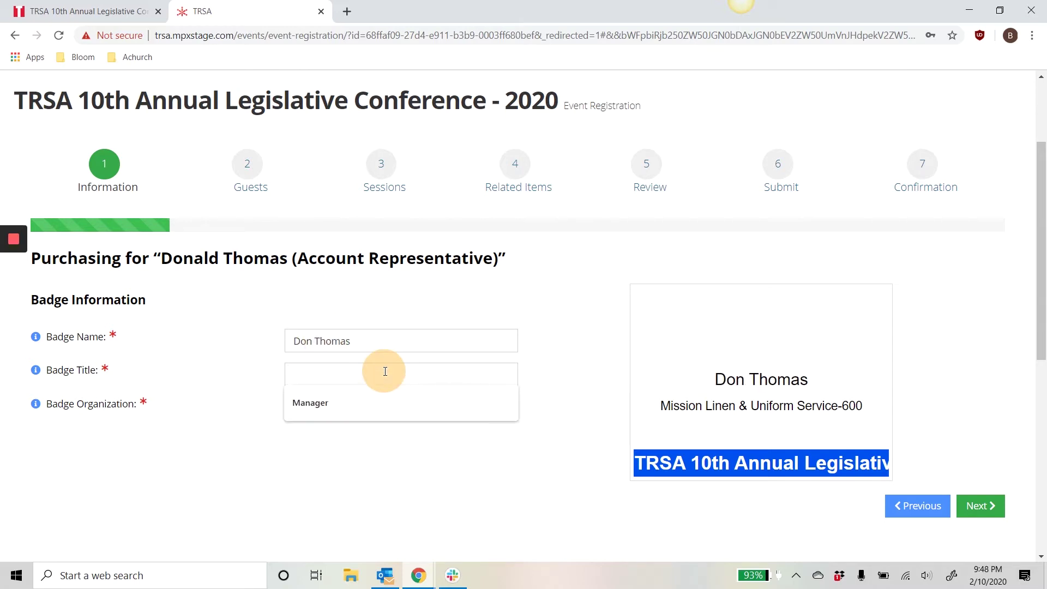
left_click(254, 377)
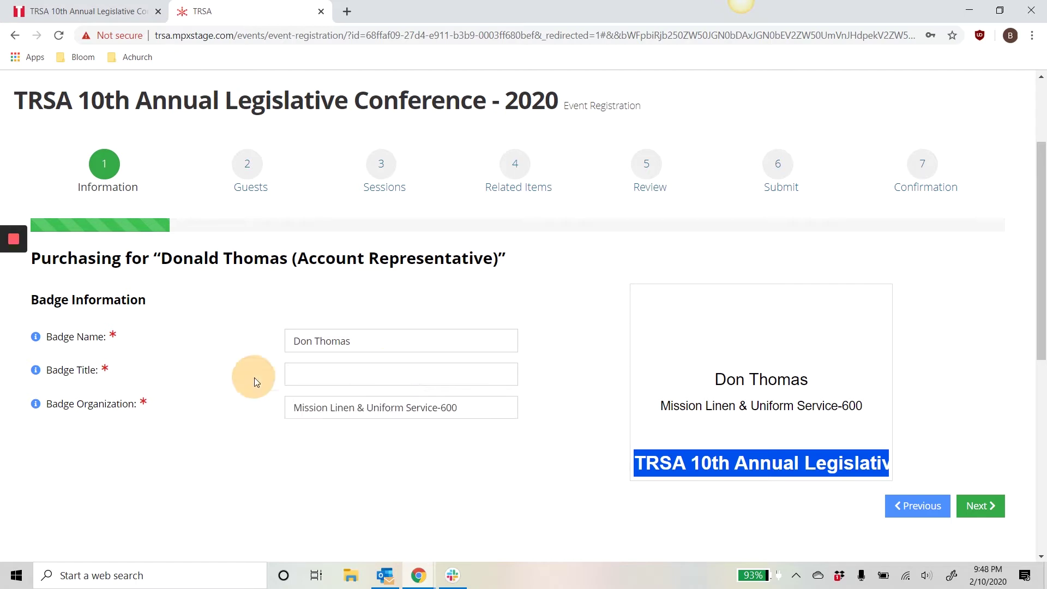
left_click(330, 378)
type("Manager")
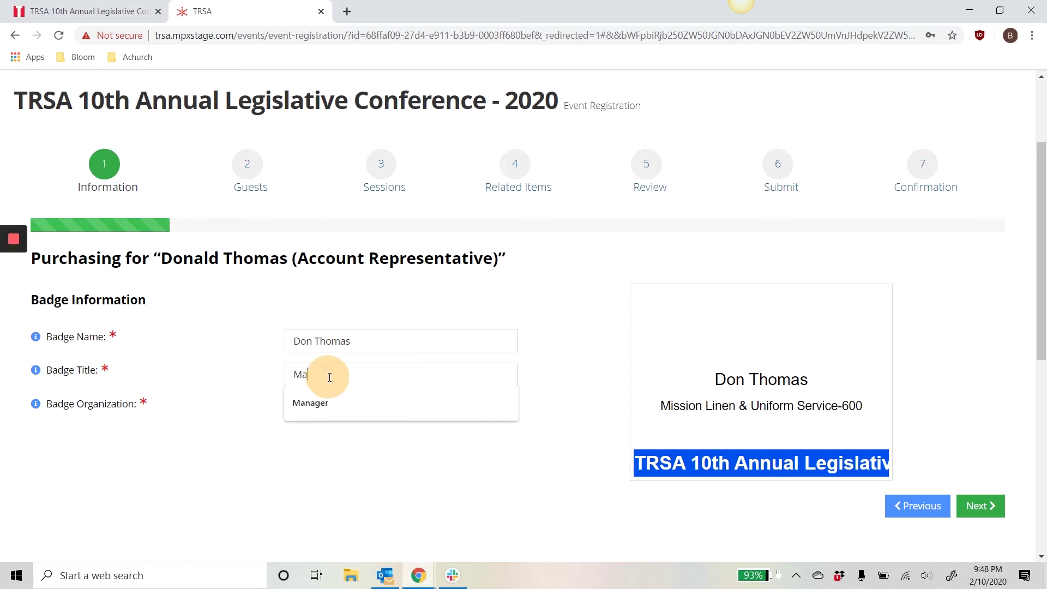
left_click(980, 505)
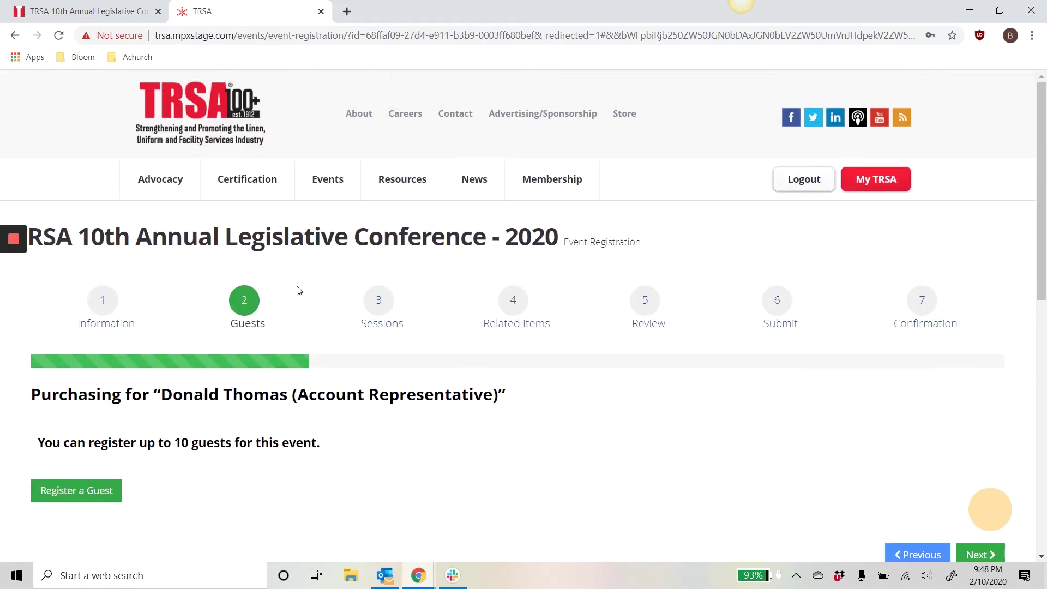
Start a Spouse/Partner guest and enter the guest's first and last name
scroll(299, 291, "down", 2)
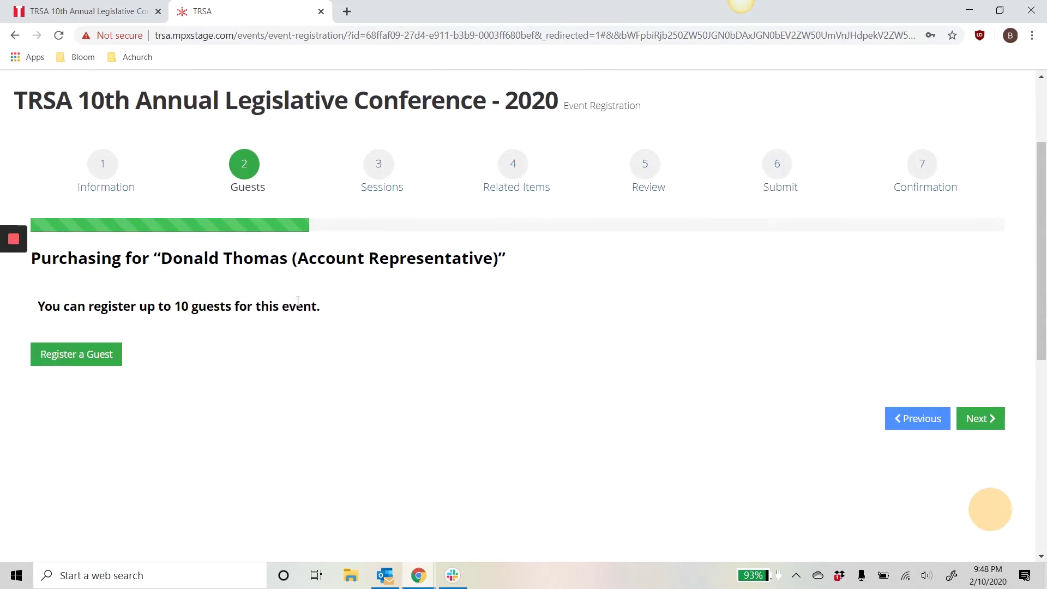
left_click(103, 359)
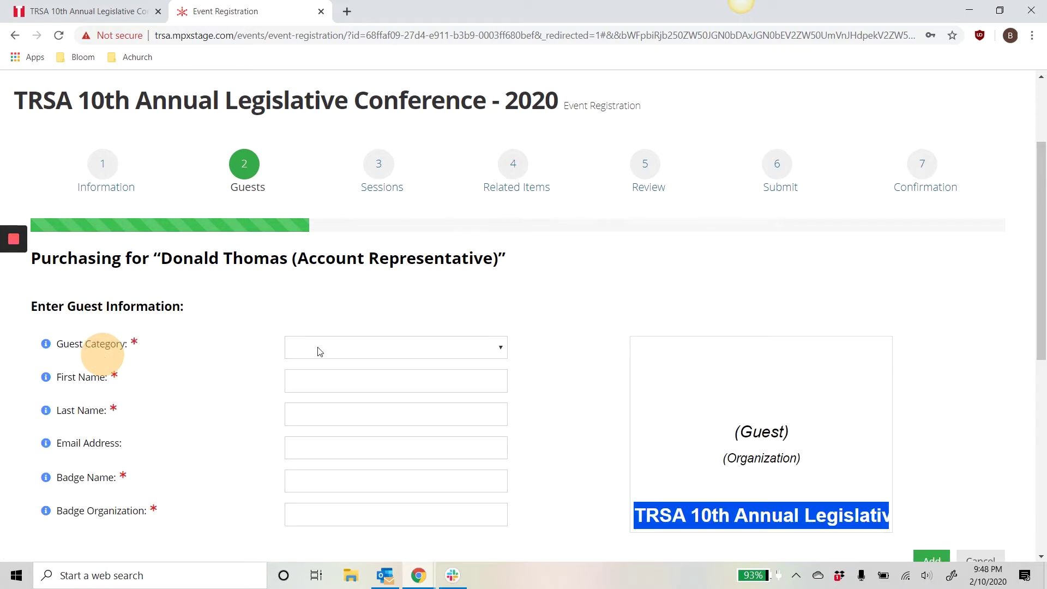
left_click(313, 352)
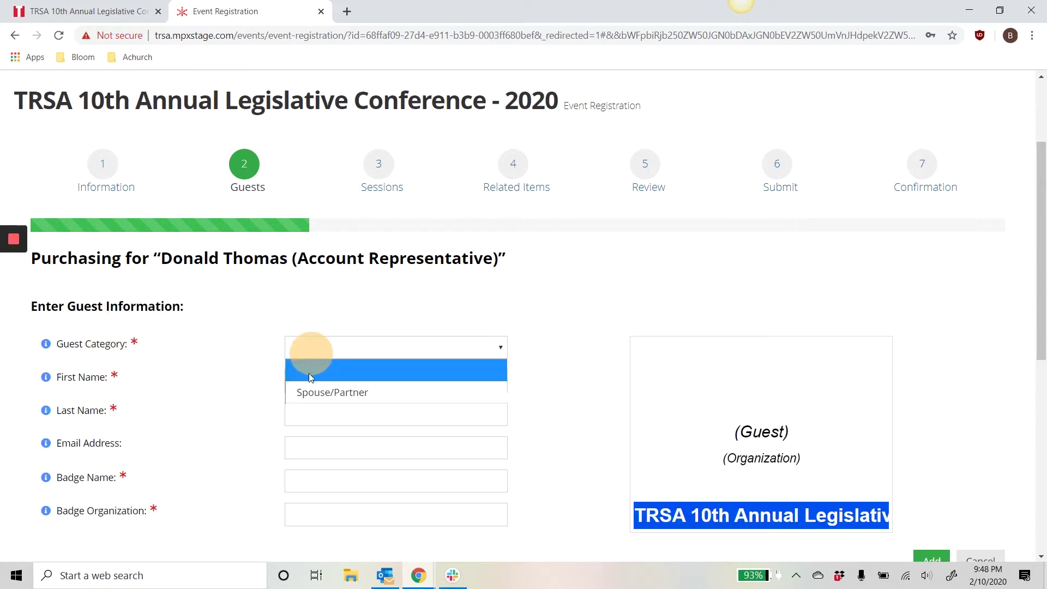
left_click(309, 390)
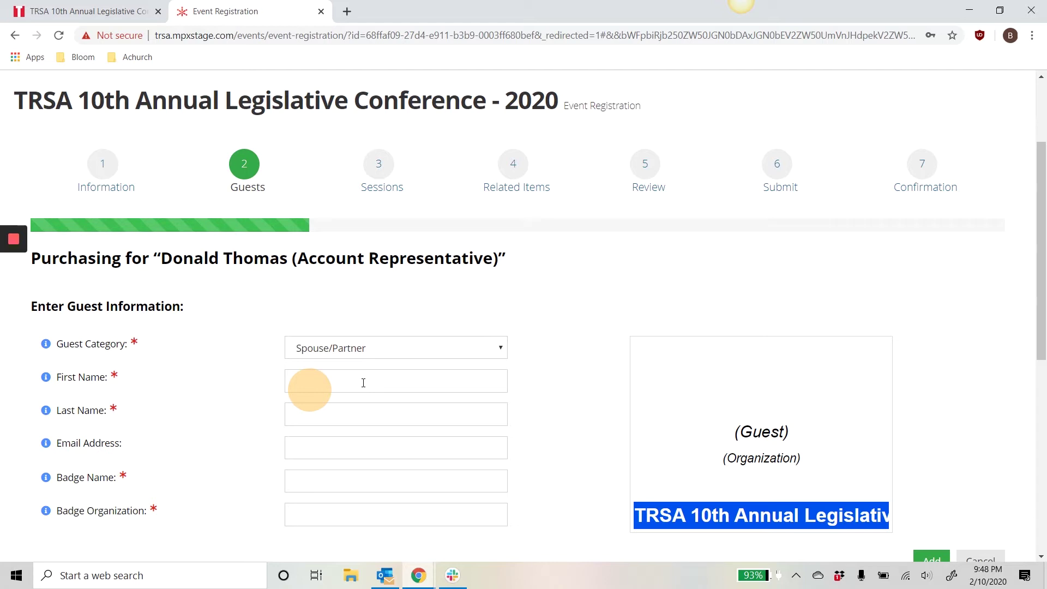
left_click(365, 381)
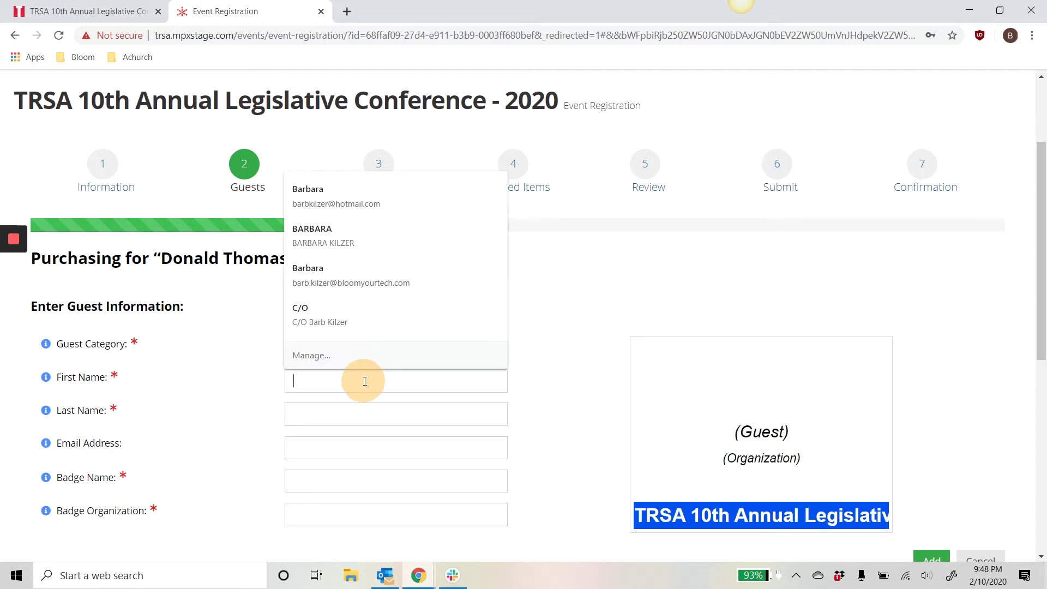
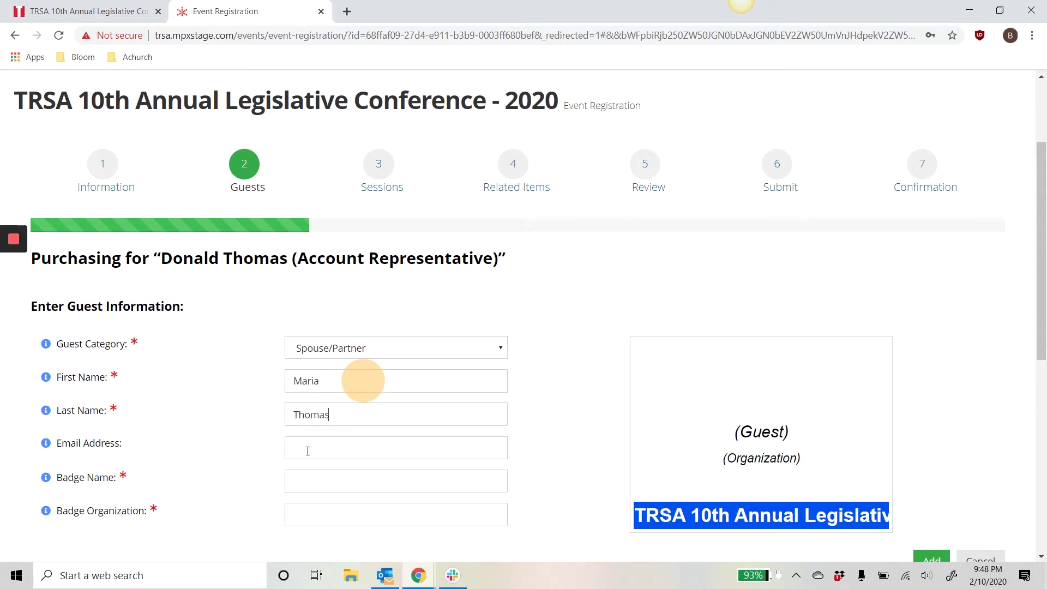
Enter the guest's badge name and badge organization Mission Linen, then add the guest
left_click(305, 479)
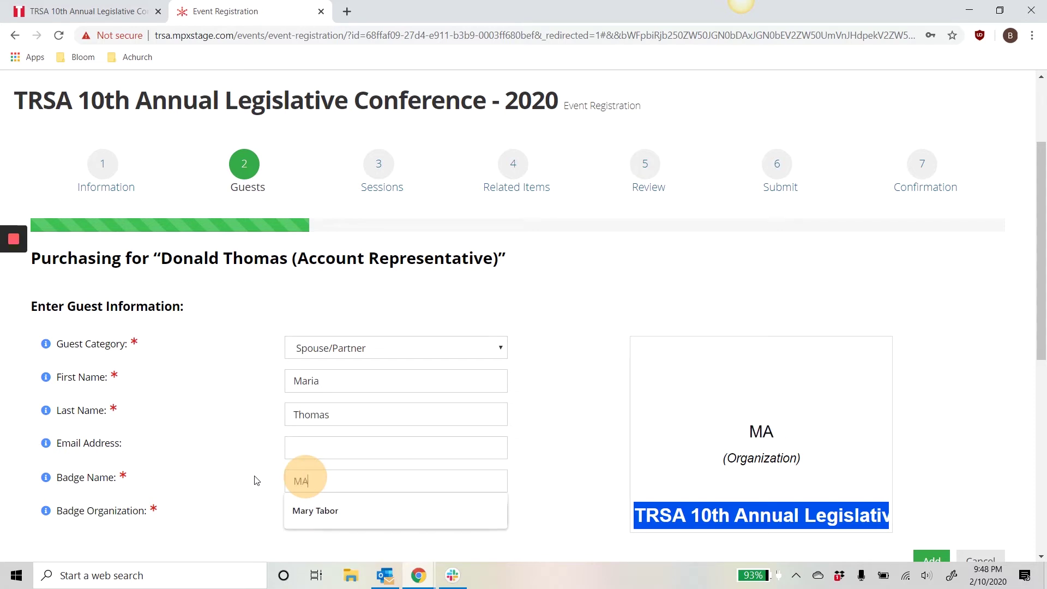
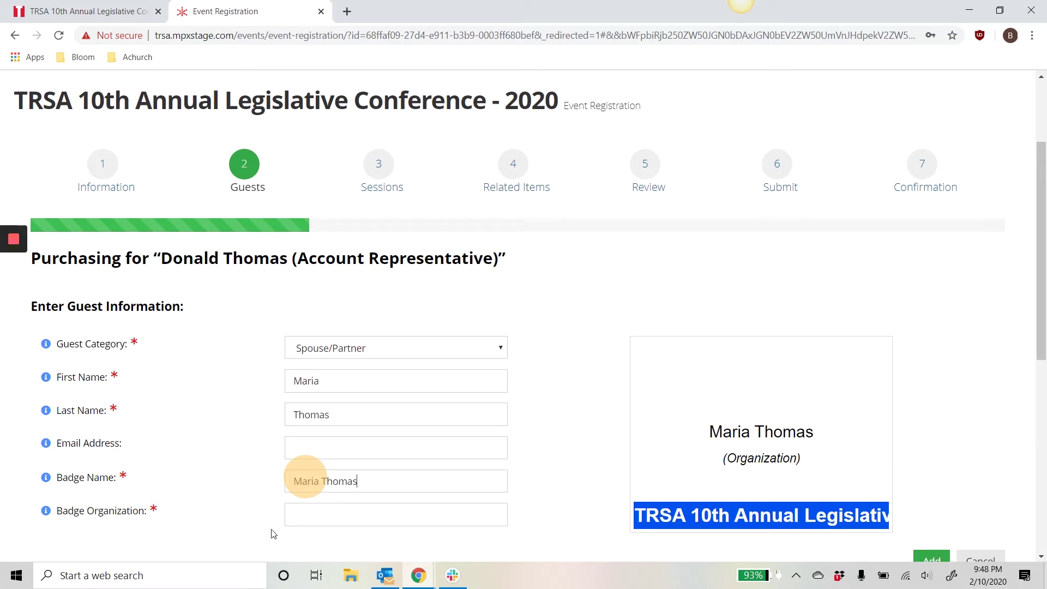
left_click(308, 515)
type("Missi")
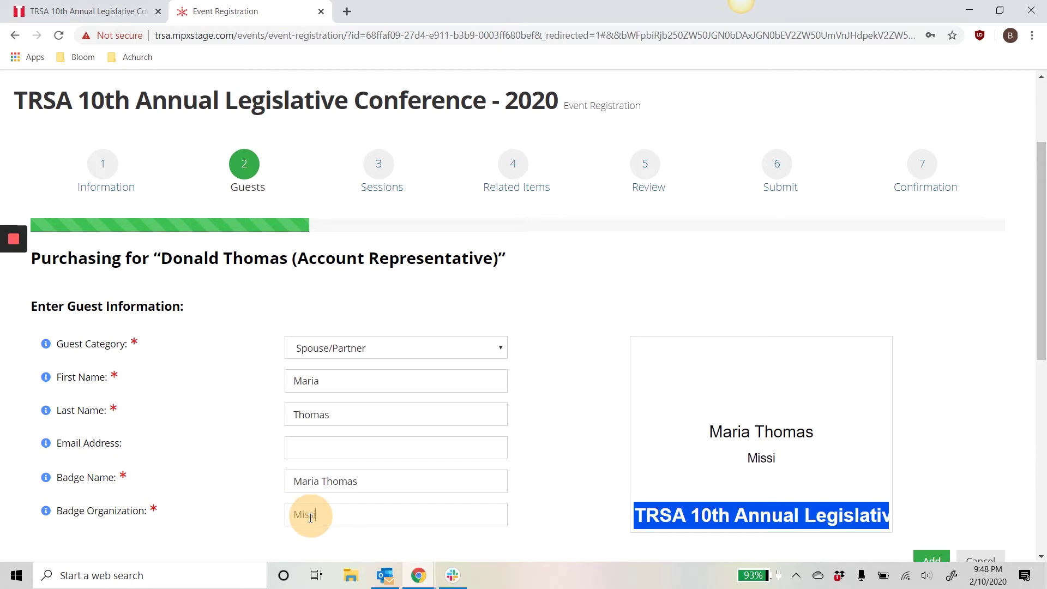
type("on Linene")
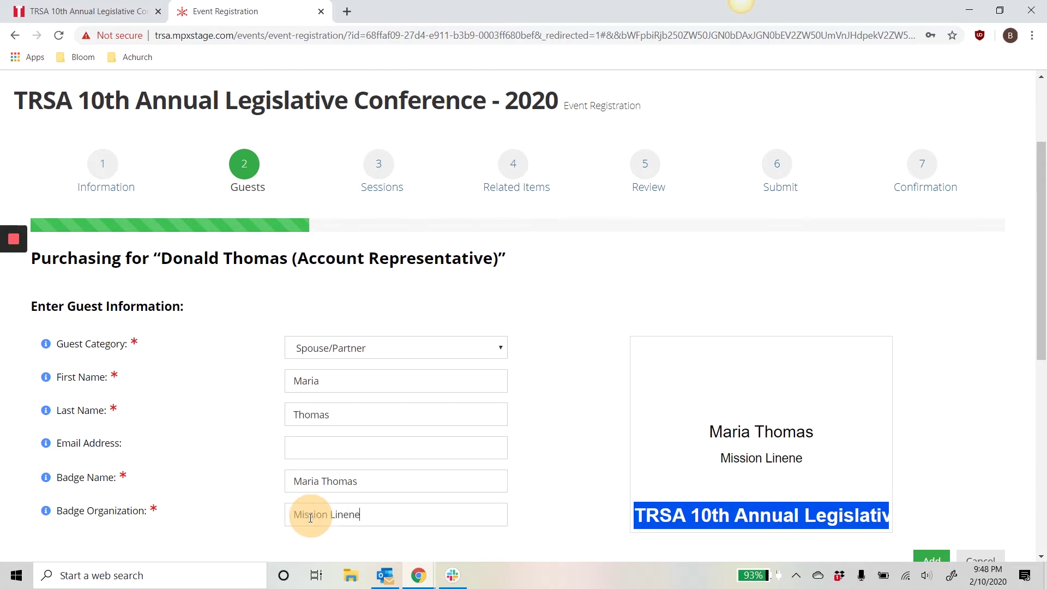
key("BackSpace")
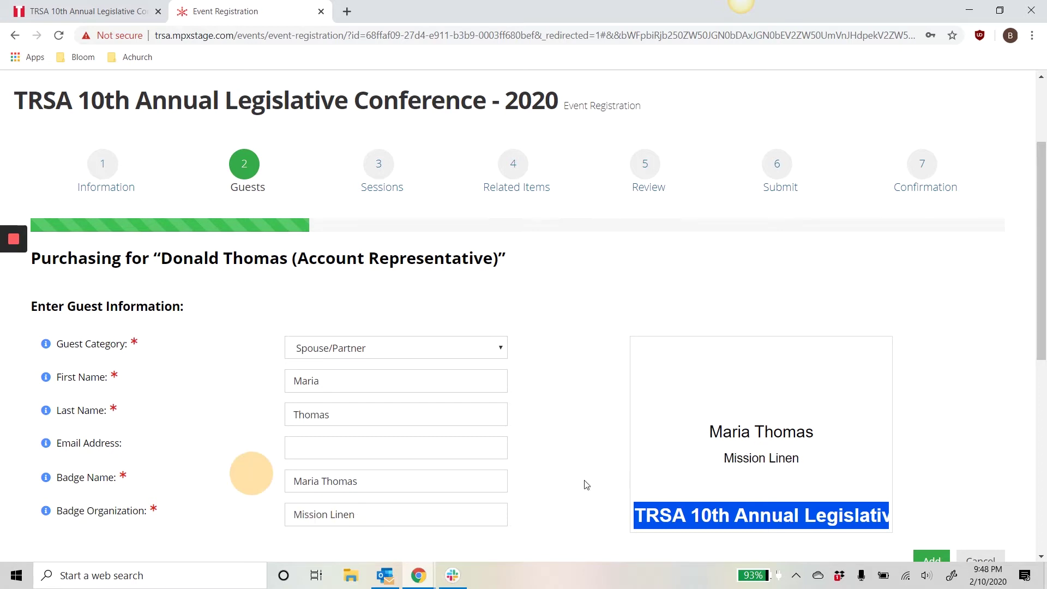
scroll(797, 456, "down", 3)
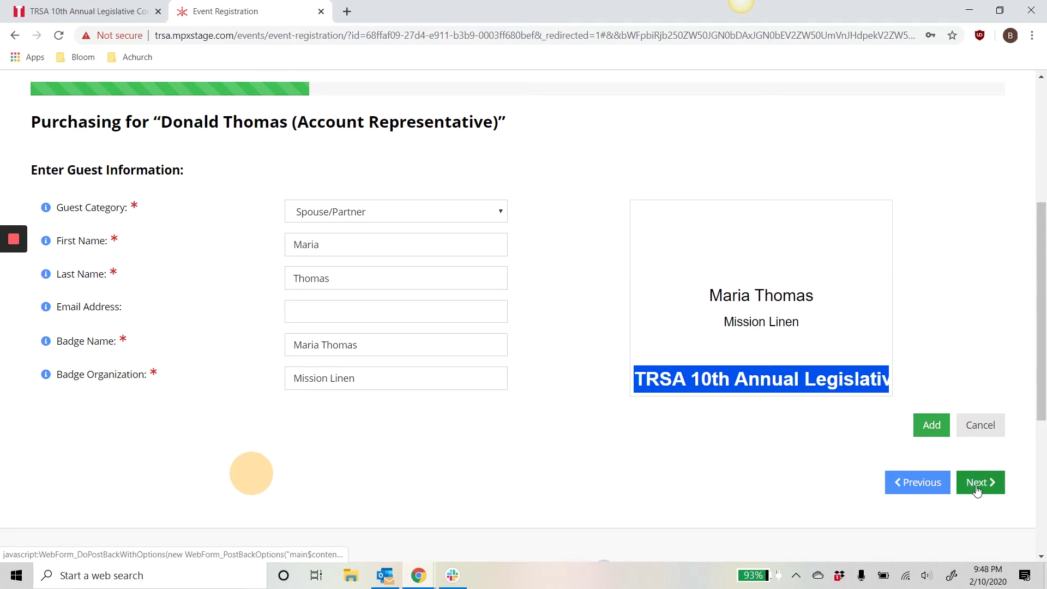
left_click(925, 428)
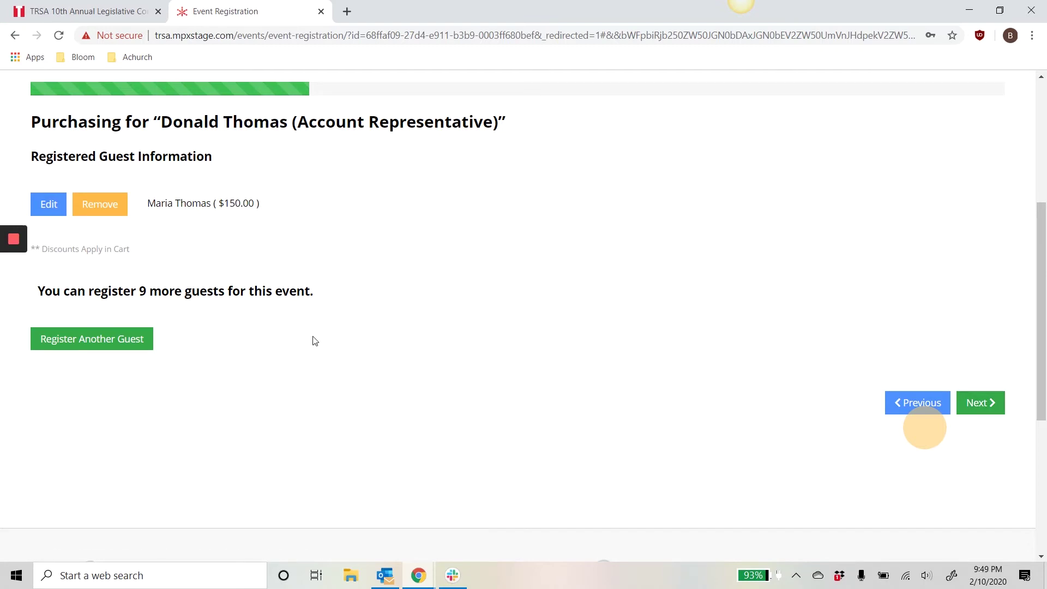
left_click(980, 402)
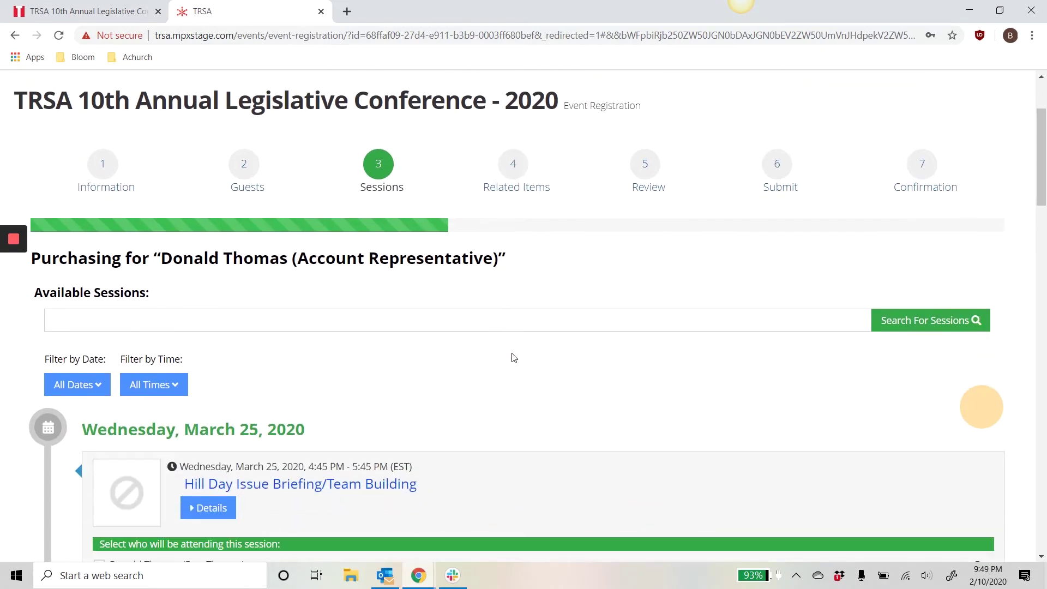
Book the registrant for Hill Day, TRSAPAC Reception and Awards Dinner; guest for Reception and additional dinner seat
scroll(510, 362, "down", 2)
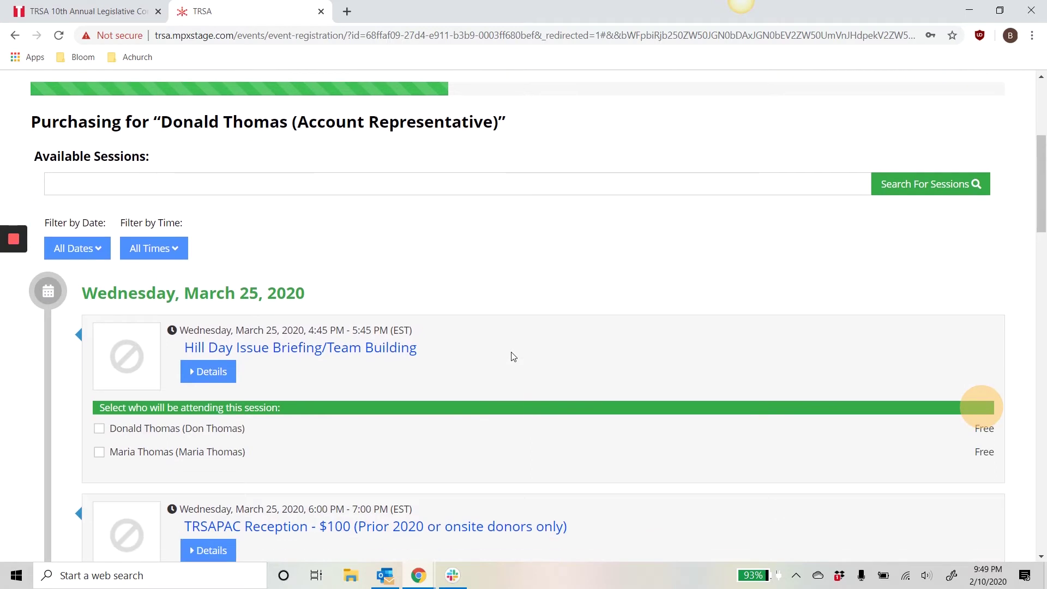
scroll(509, 355, "down", 2)
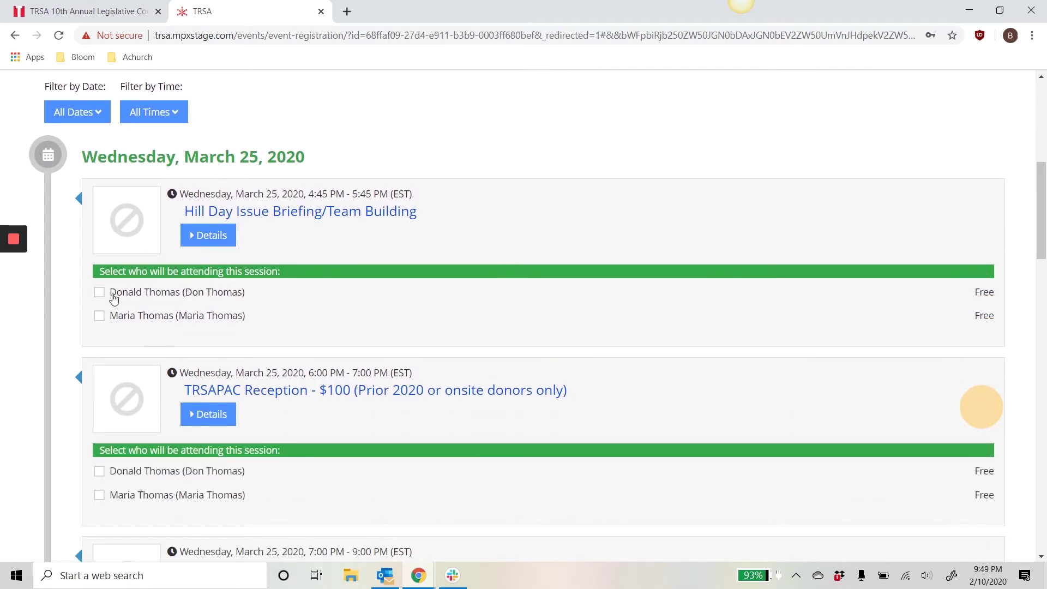
left_click(99, 293)
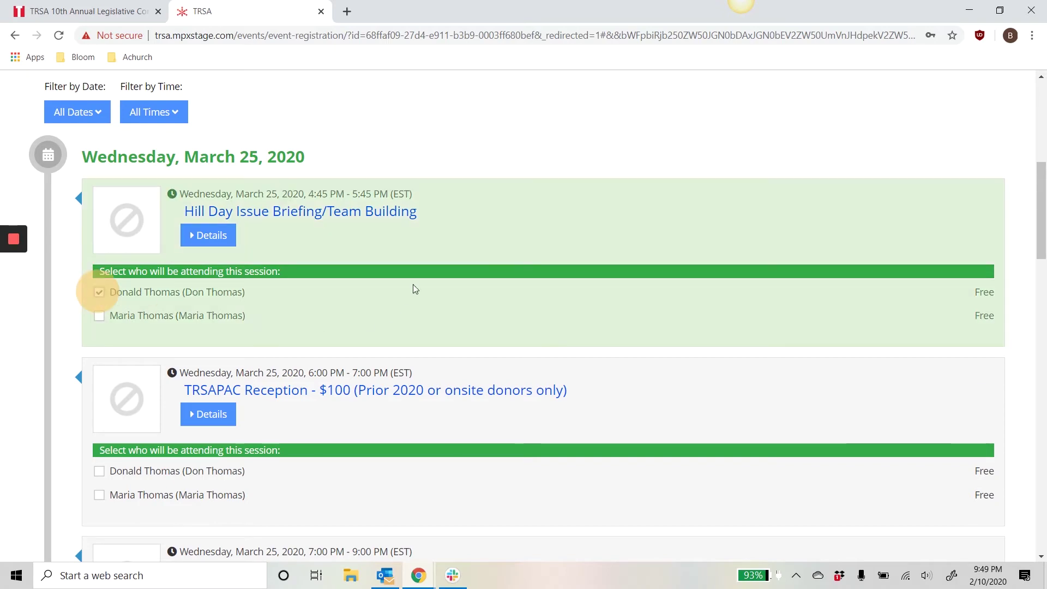
scroll(411, 284, "down", 2)
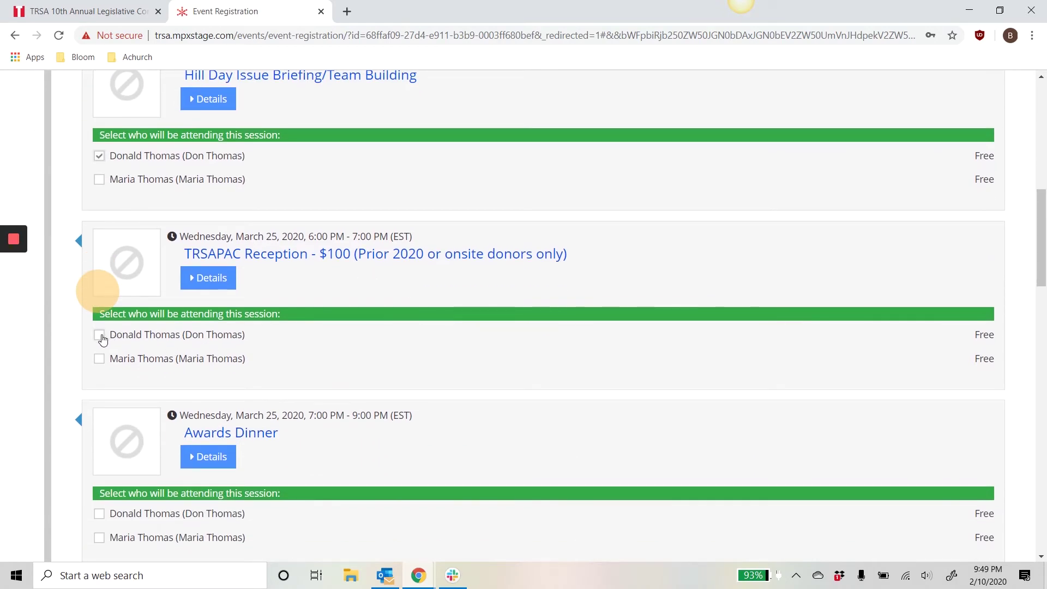
left_click(99, 334)
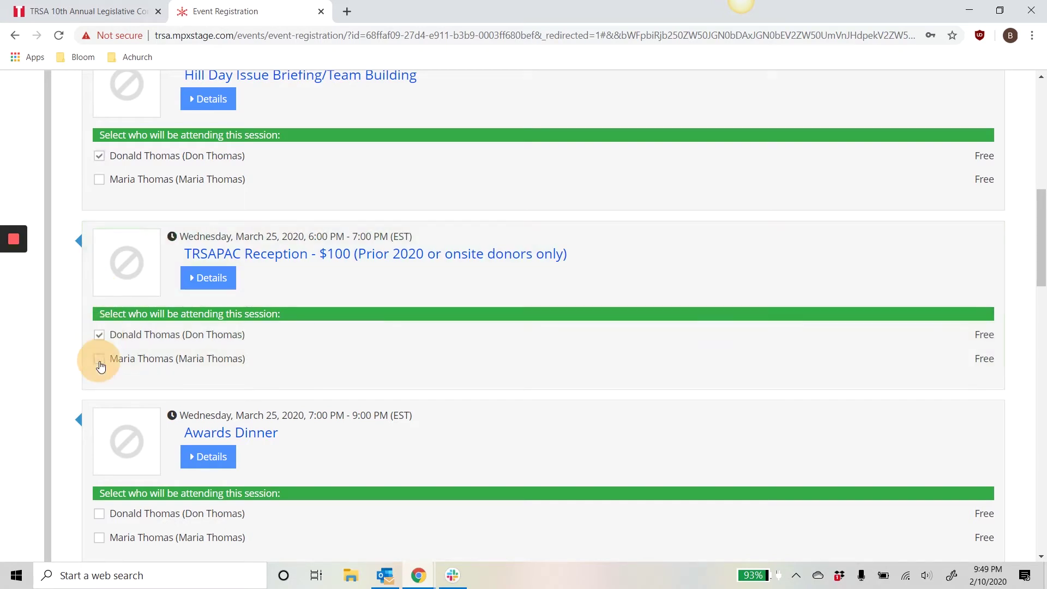
left_click(99, 359)
scroll(441, 321, "down", 3)
left_click(99, 309)
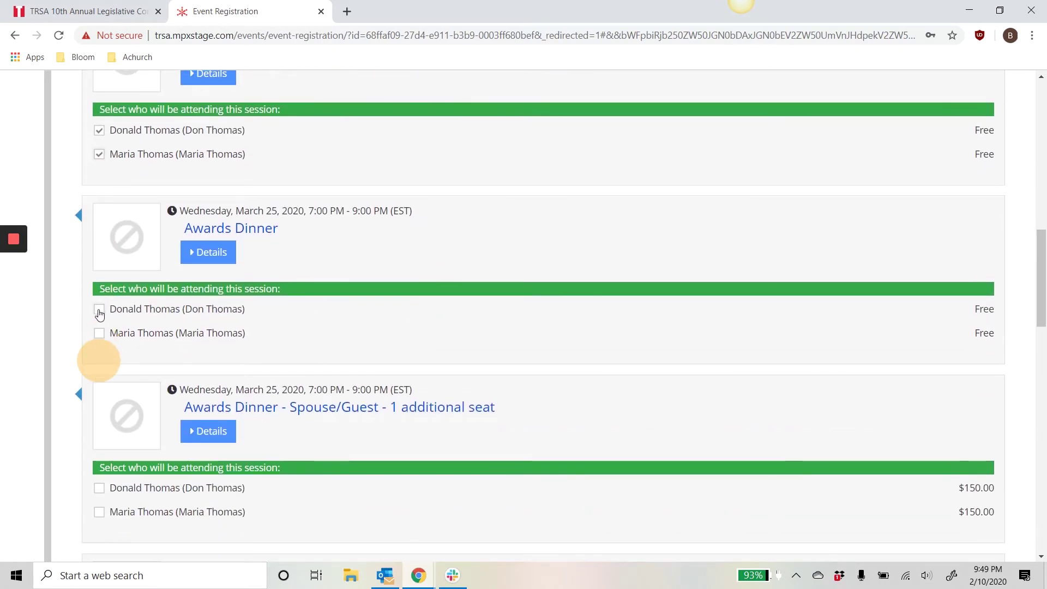
left_click(100, 333)
scroll(524, 254, "down", 4)
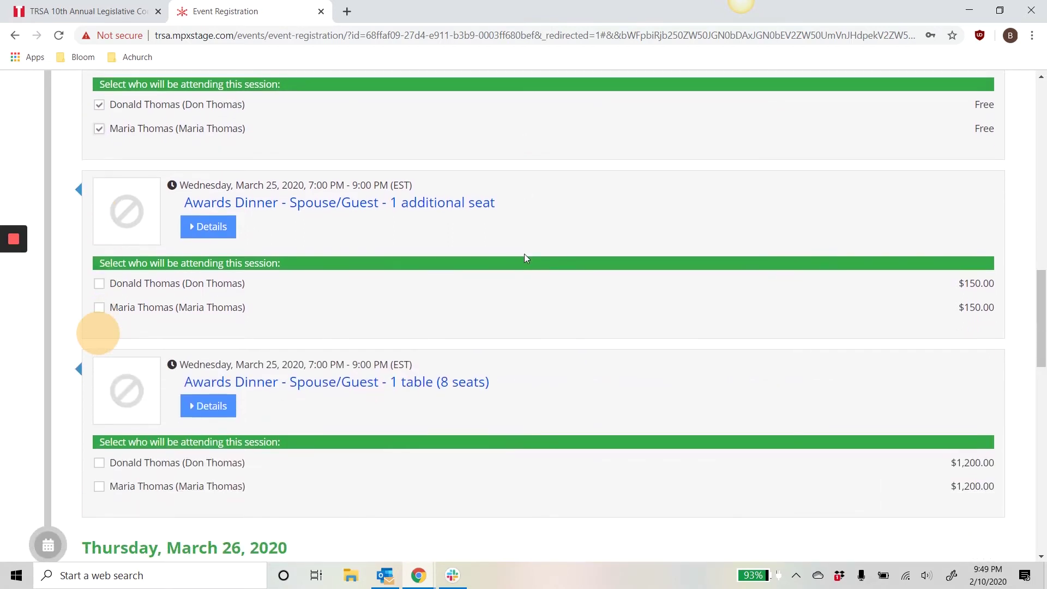
scroll(461, 237, "up", 2)
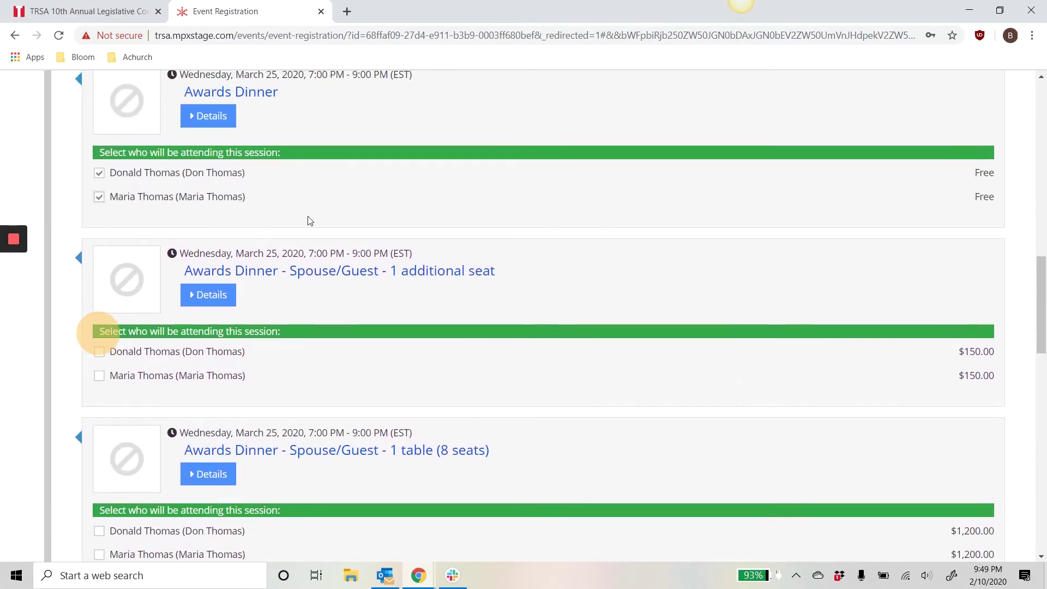
left_click(100, 197)
left_click(99, 375)
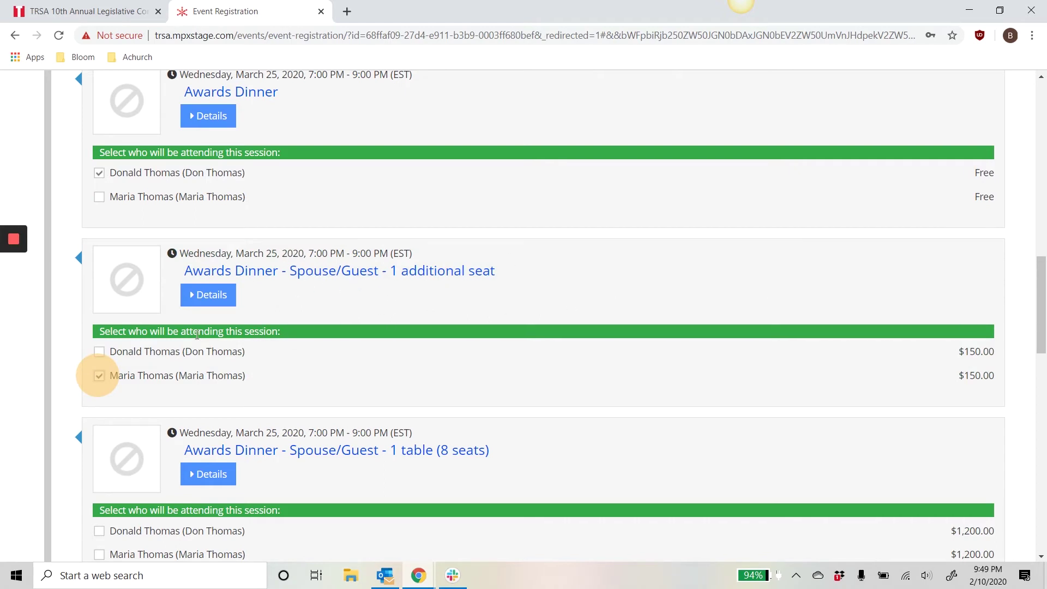
Book both for Legislative Breakfast and the registrant for Congressional Visits and Congressional Lunch
scroll(508, 308, "down", 5)
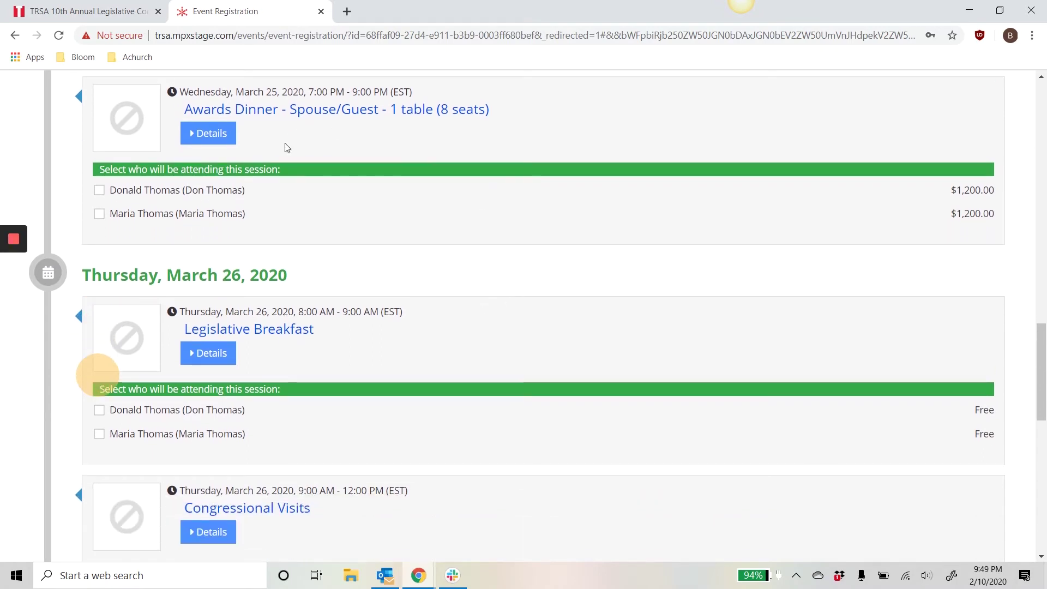
scroll(306, 290, "down", 2)
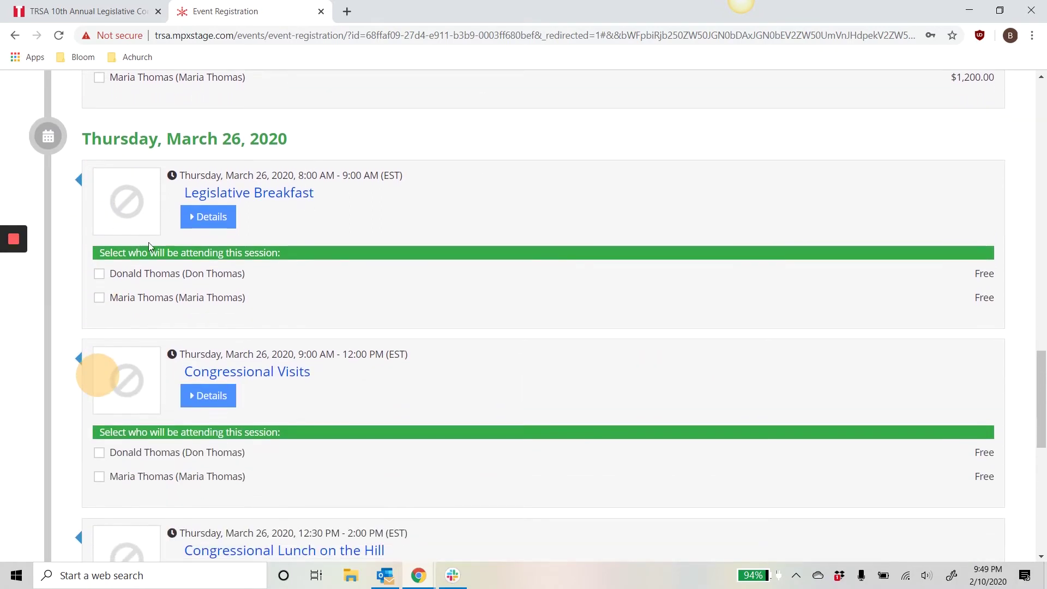
left_click(99, 274)
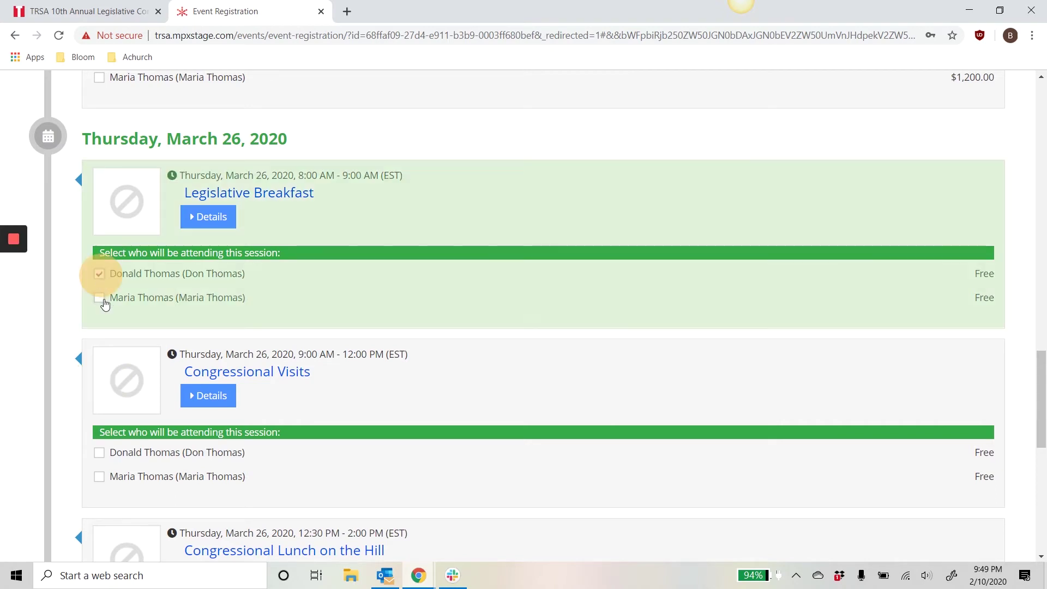
left_click(100, 297)
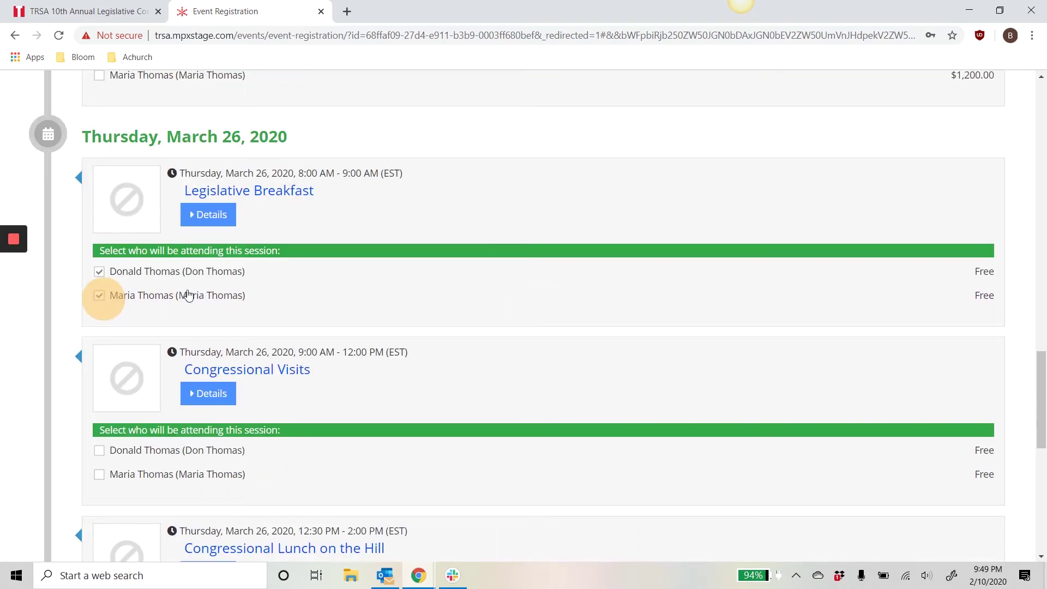
scroll(164, 332, "down", 1)
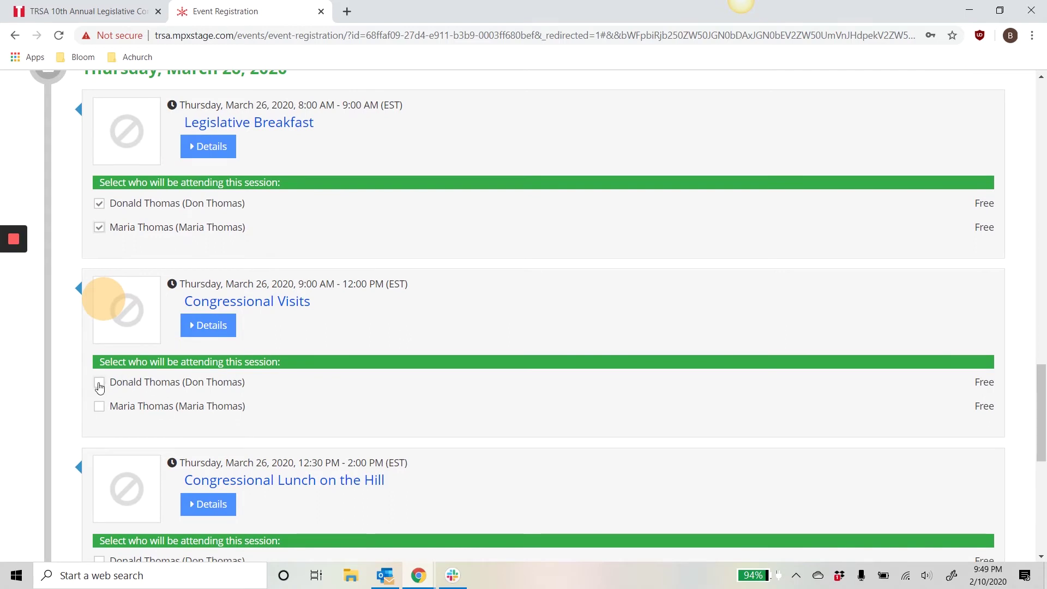
left_click(99, 381)
scroll(456, 300, "down", 3)
scroll(431, 300, "down", 1)
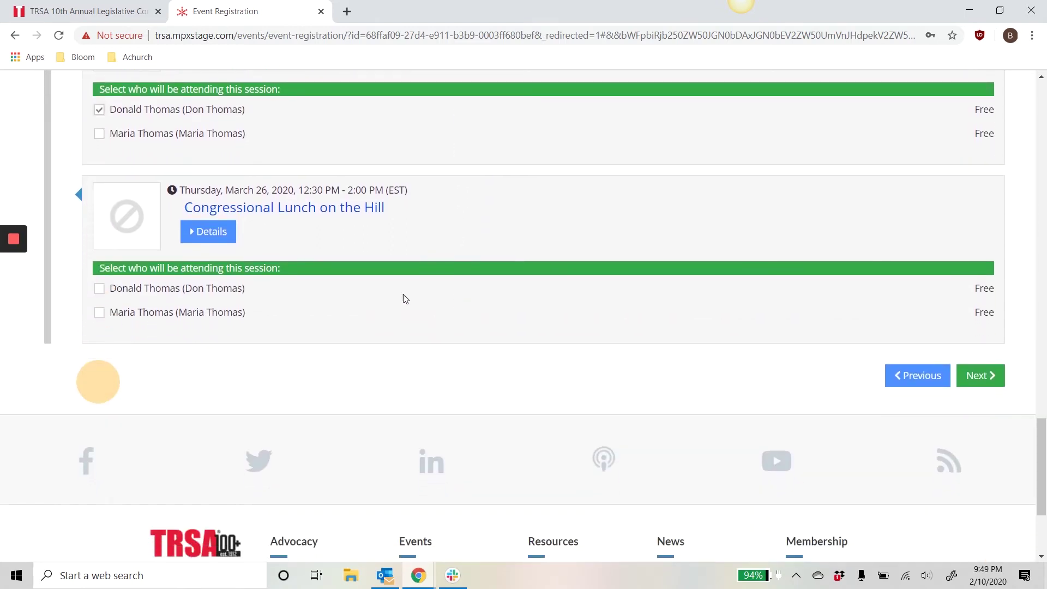
left_click(99, 288)
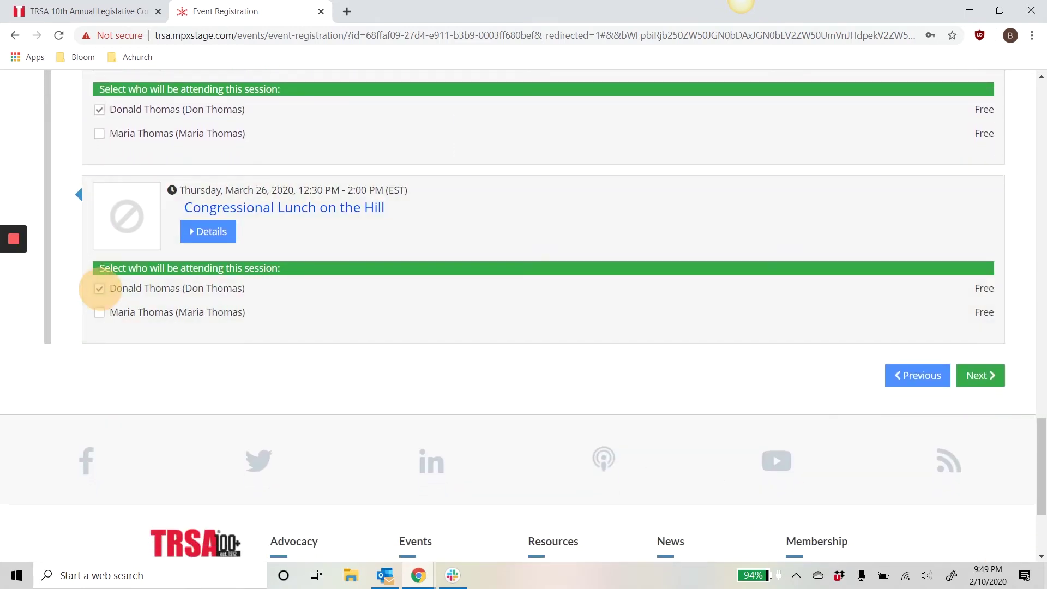
left_click(987, 382)
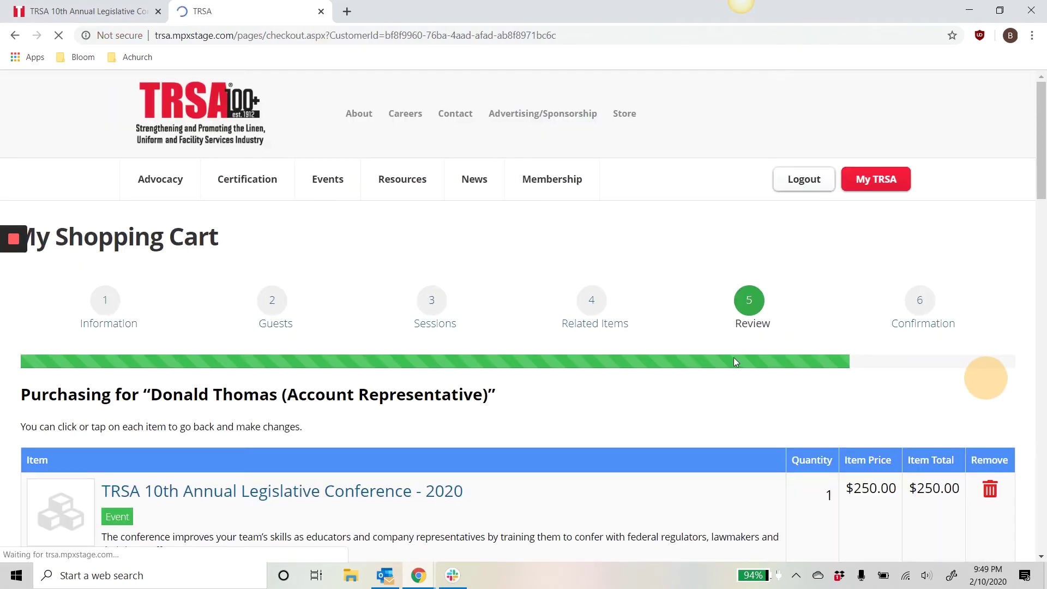
Review the member's and guest's cart items down to the $550.00 subtotal and proceed to checkout
scroll(476, 236, "down", 3)
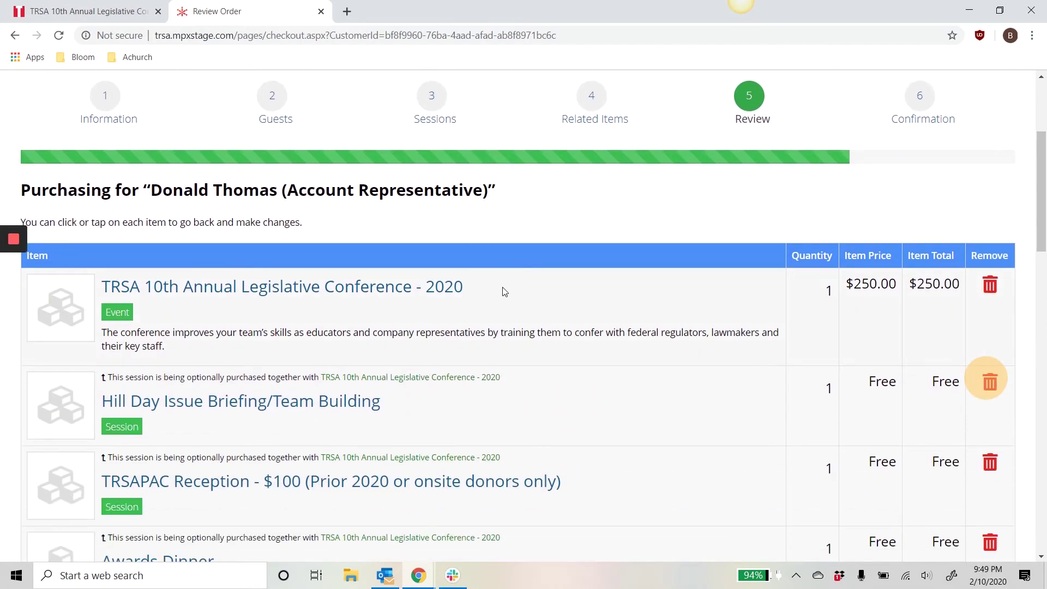
scroll(507, 289, "up", 1)
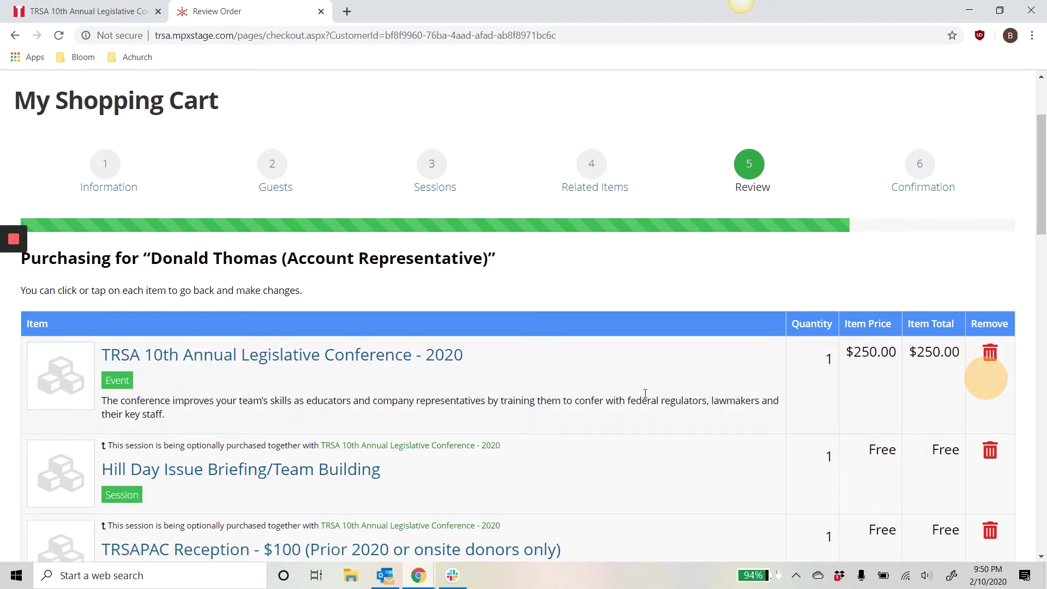
scroll(628, 394, "down", 3)
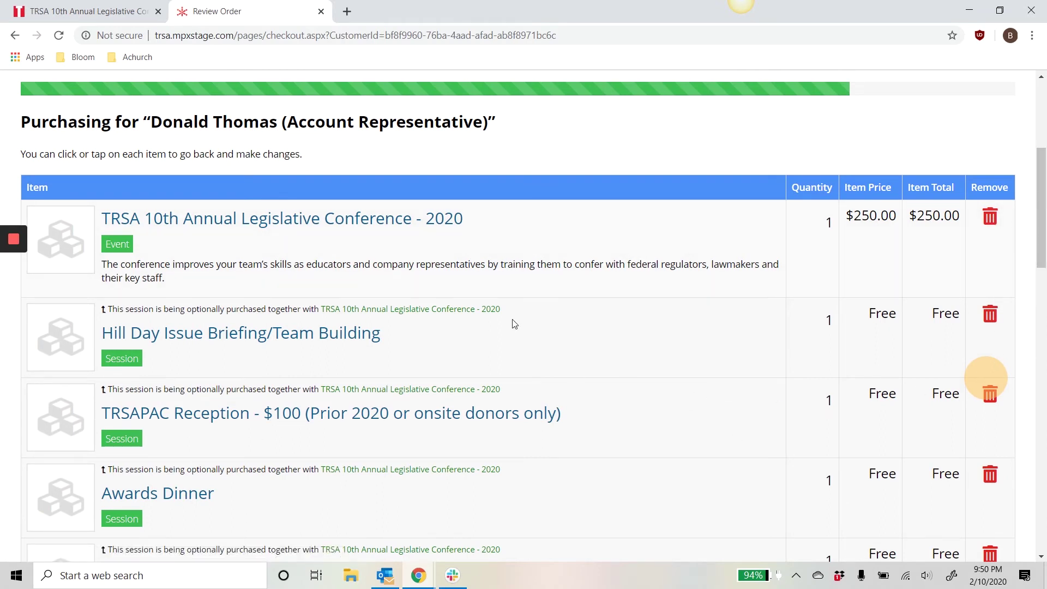
scroll(619, 271, "down", 3)
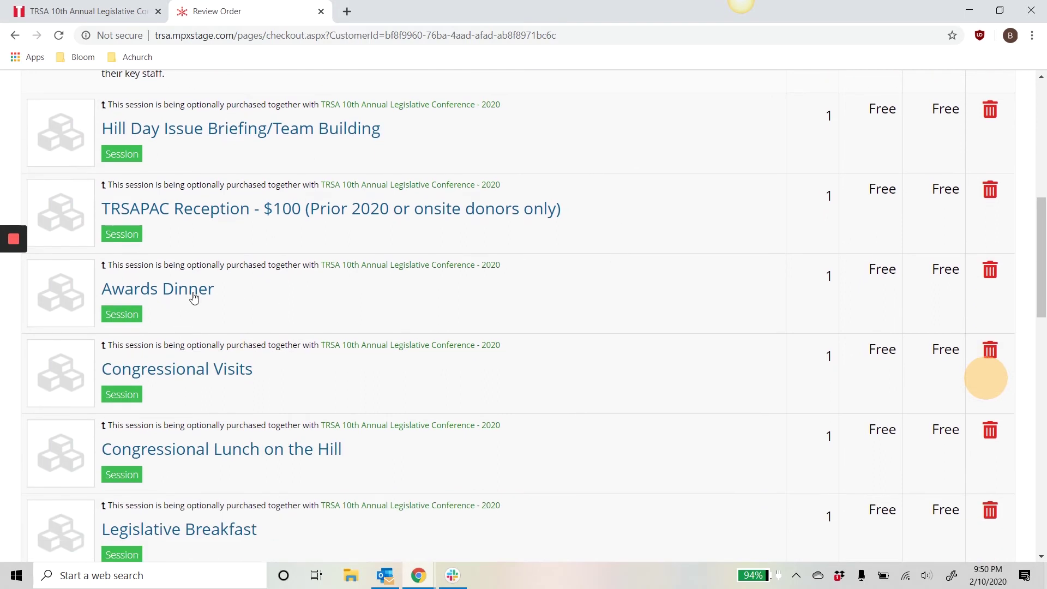
scroll(646, 308, "down", 5)
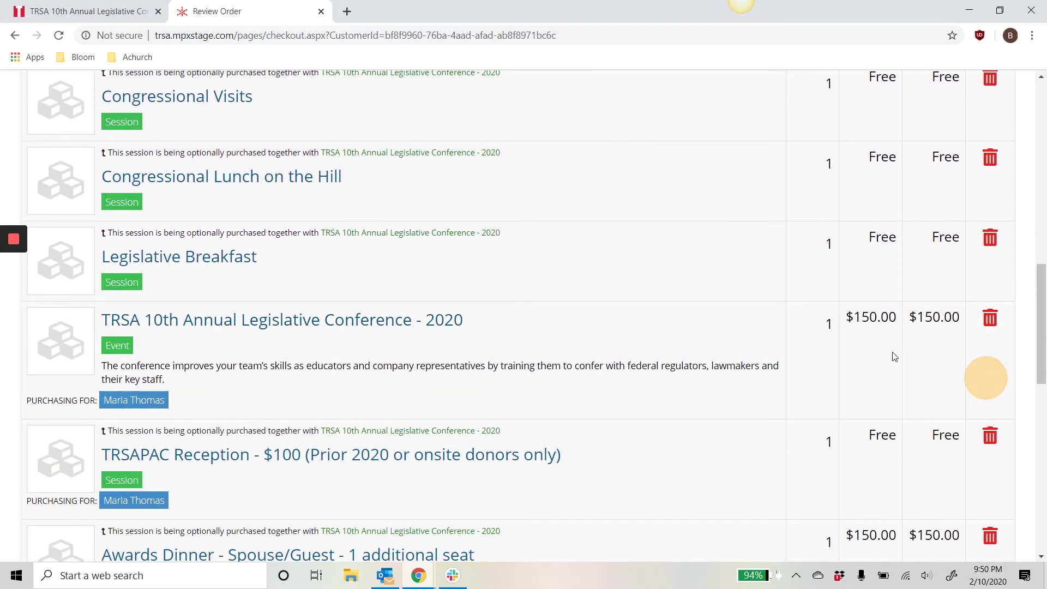
scroll(761, 248, "down", 3)
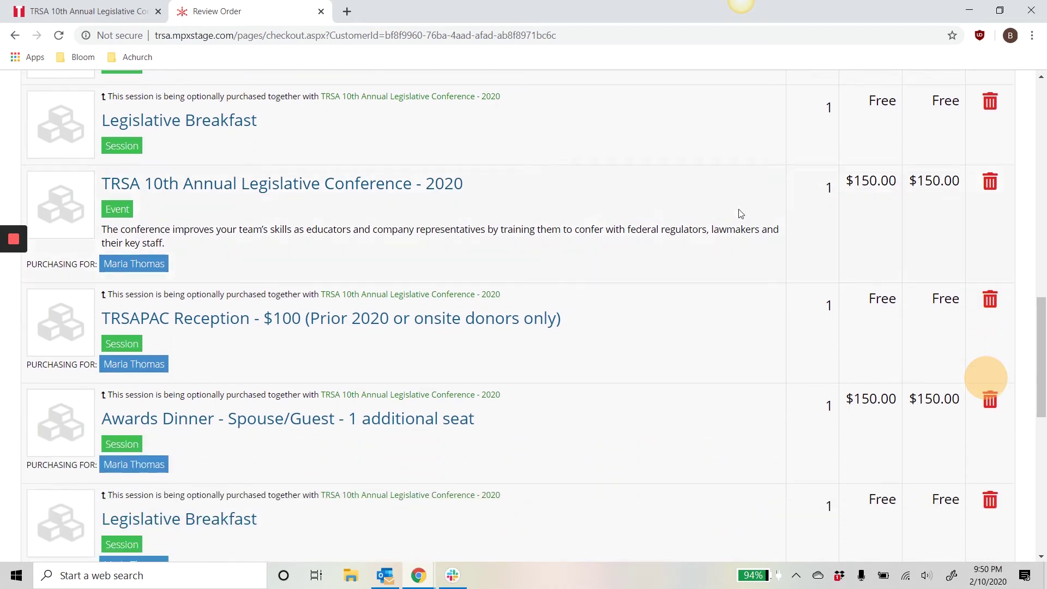
scroll(695, 251, "down", 3)
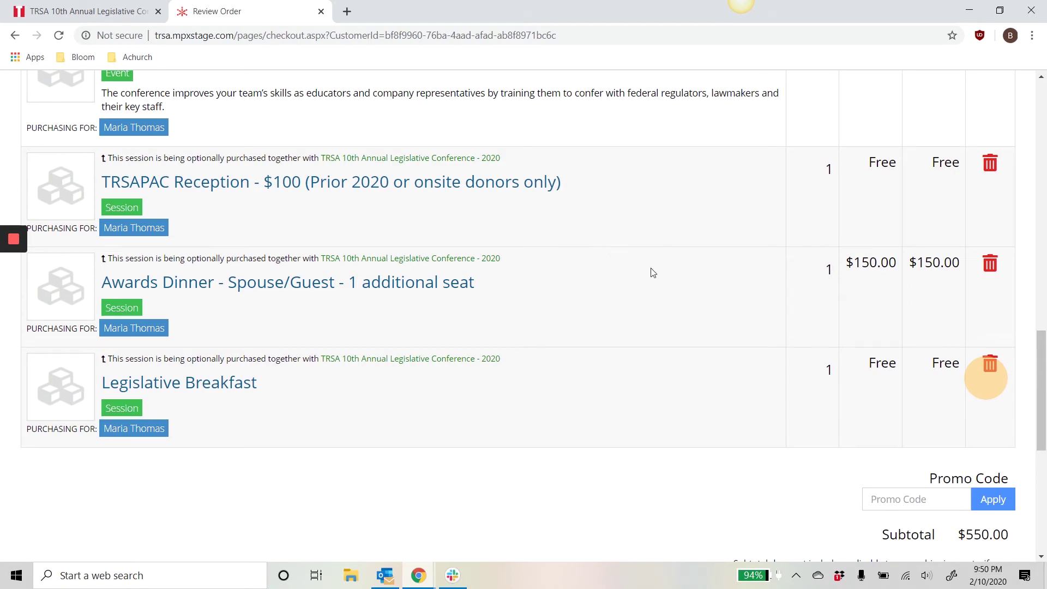
scroll(653, 272, "up", 5)
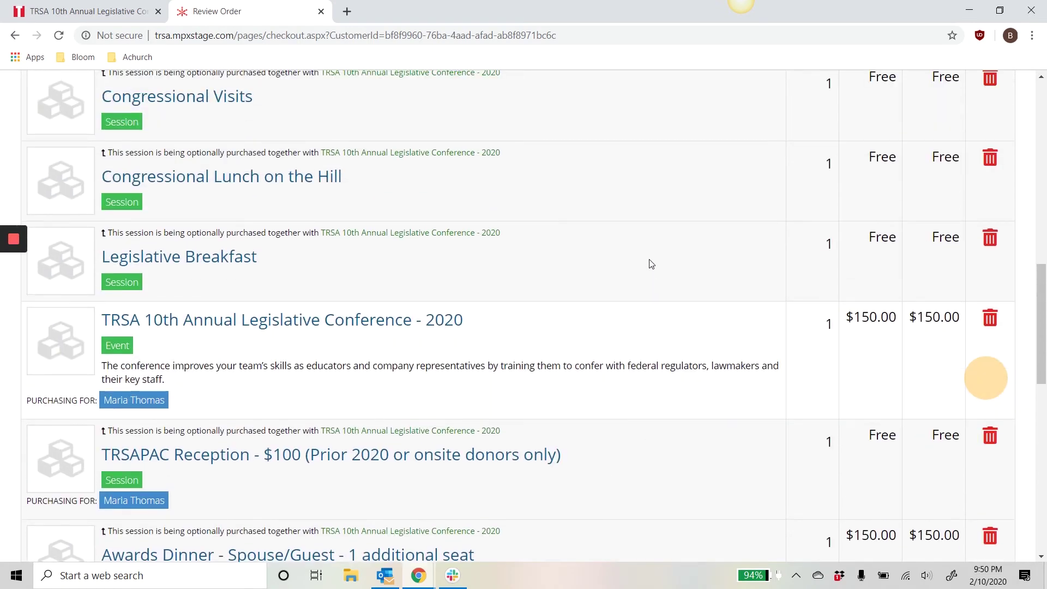
scroll(651, 264, "up", 5)
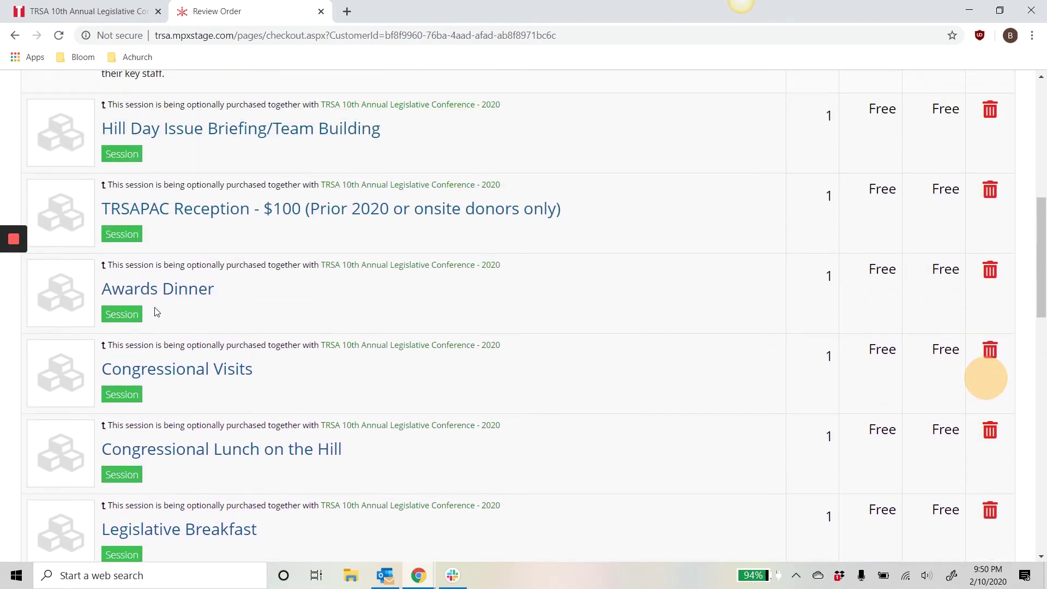
scroll(642, 273, "up", 2)
scroll(602, 233, "up", 1)
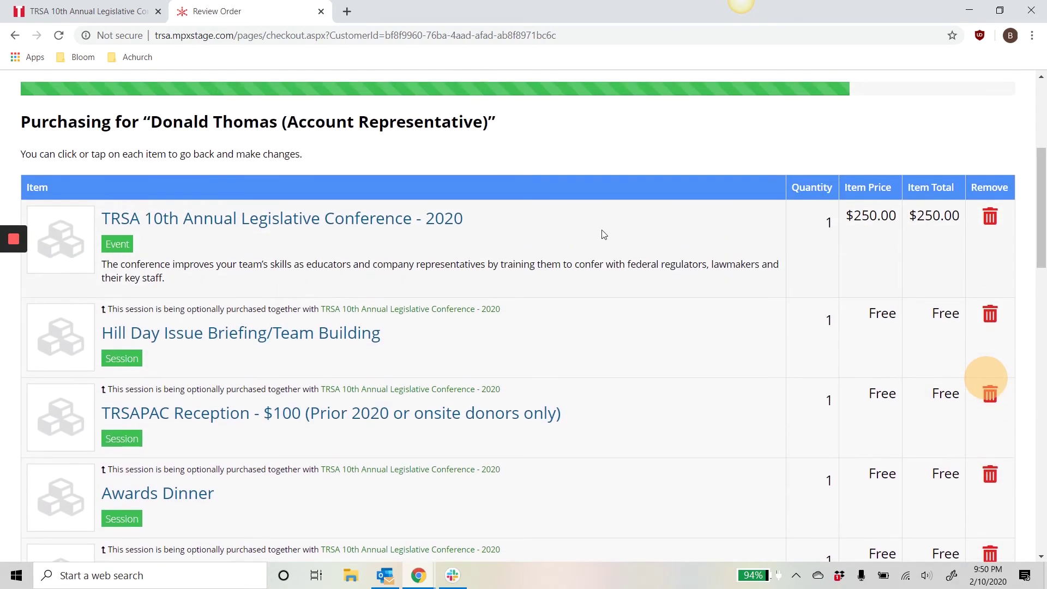
scroll(594, 256, "down", 1)
scroll(583, 281, "down", 14)
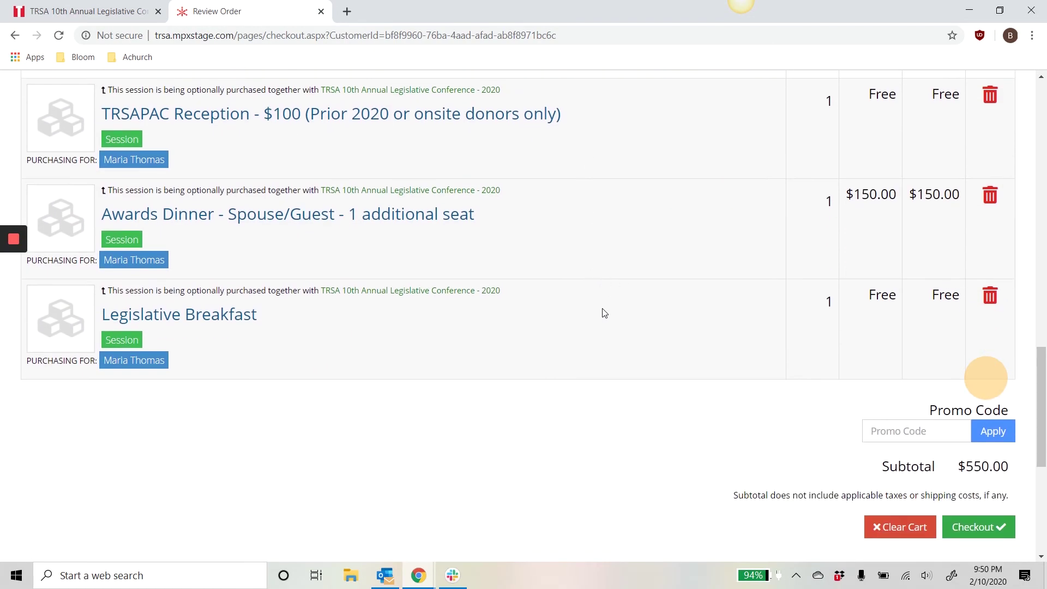
left_click(990, 530)
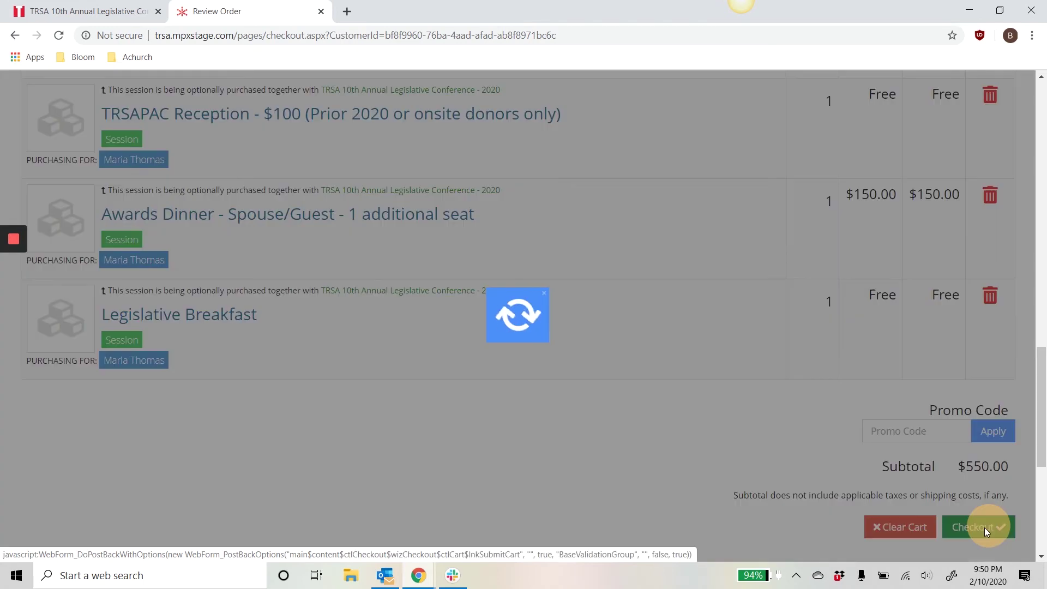
Fill in the cardholder name, the card number and the security code
scroll(423, 321, "down", 5)
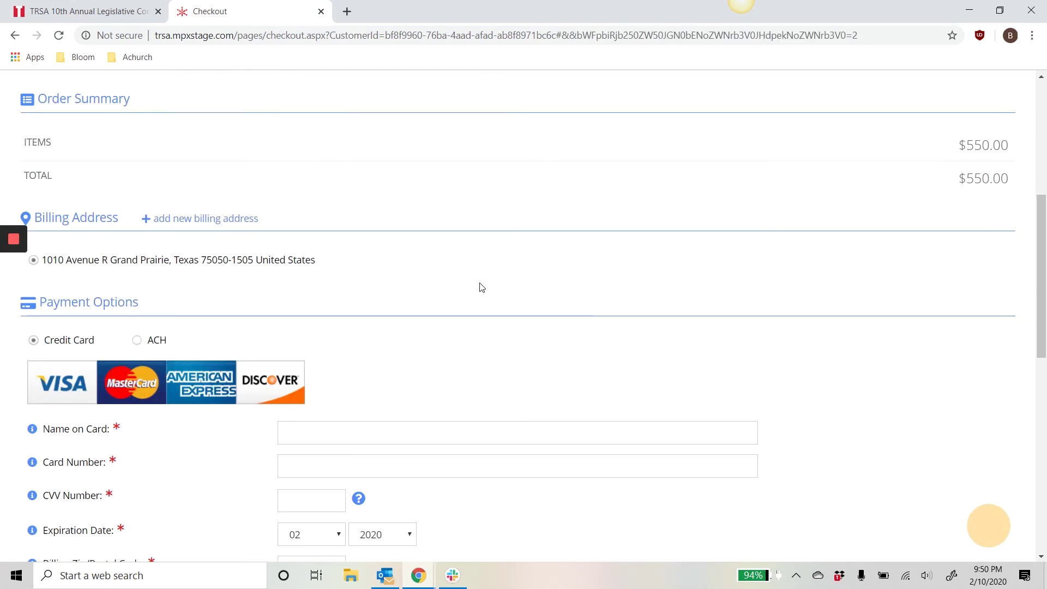
scroll(431, 316, "down", 2)
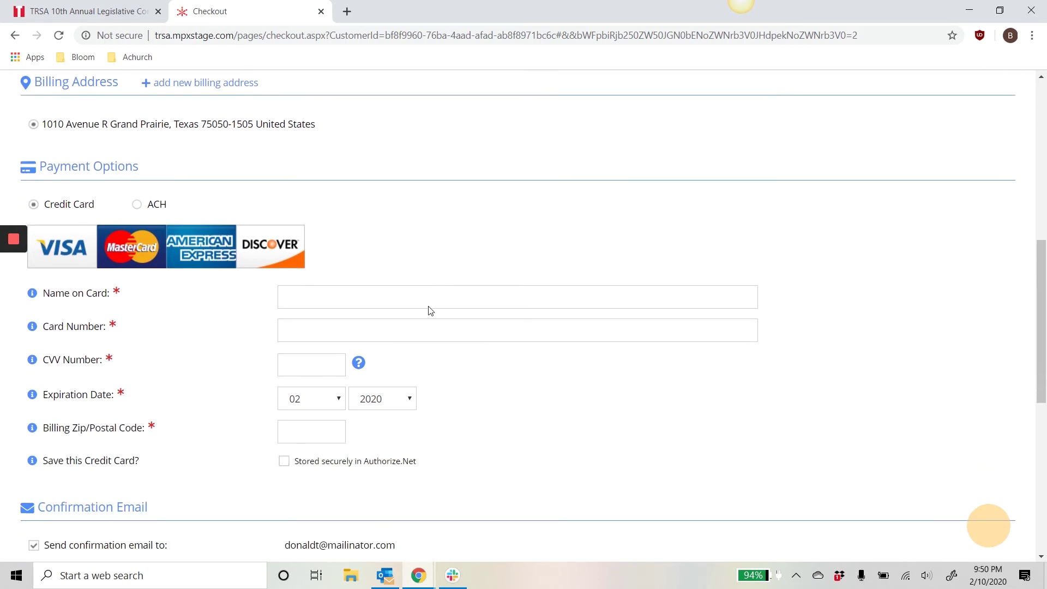
left_click(336, 292)
left_click(321, 348)
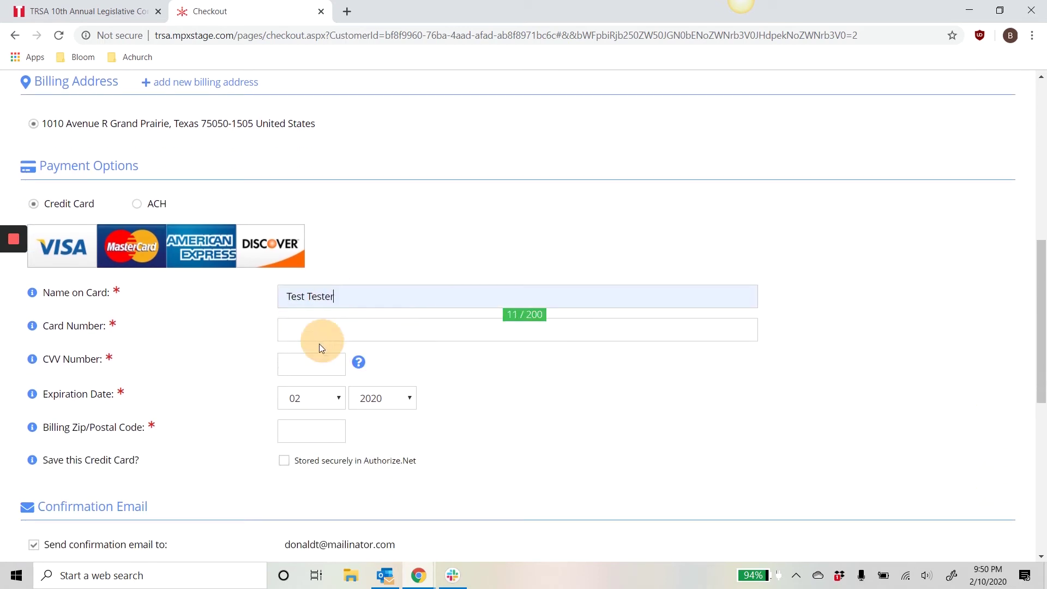
left_click(404, 331)
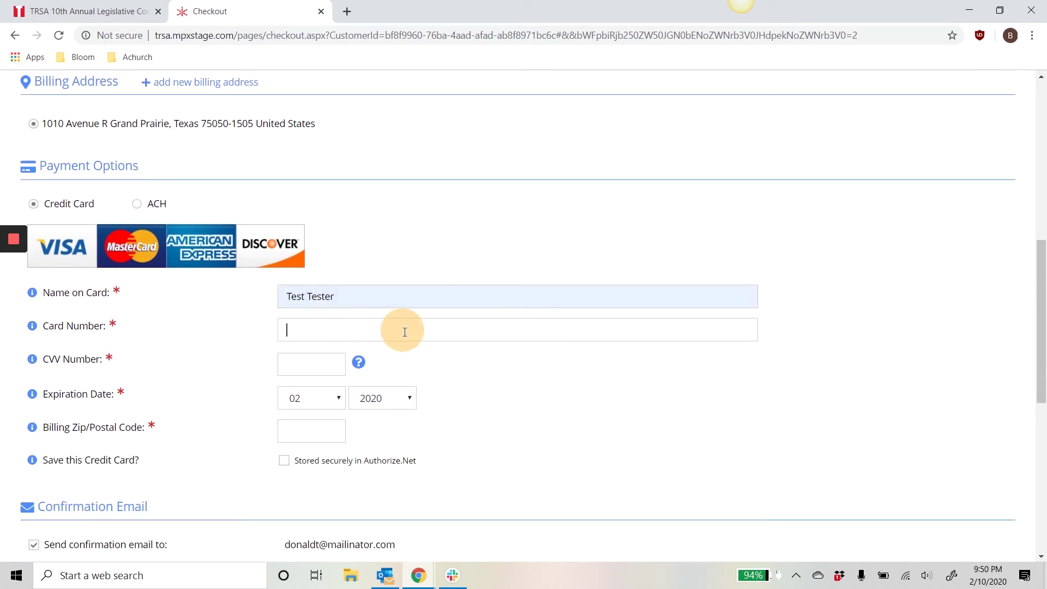
type("4111111111111111")
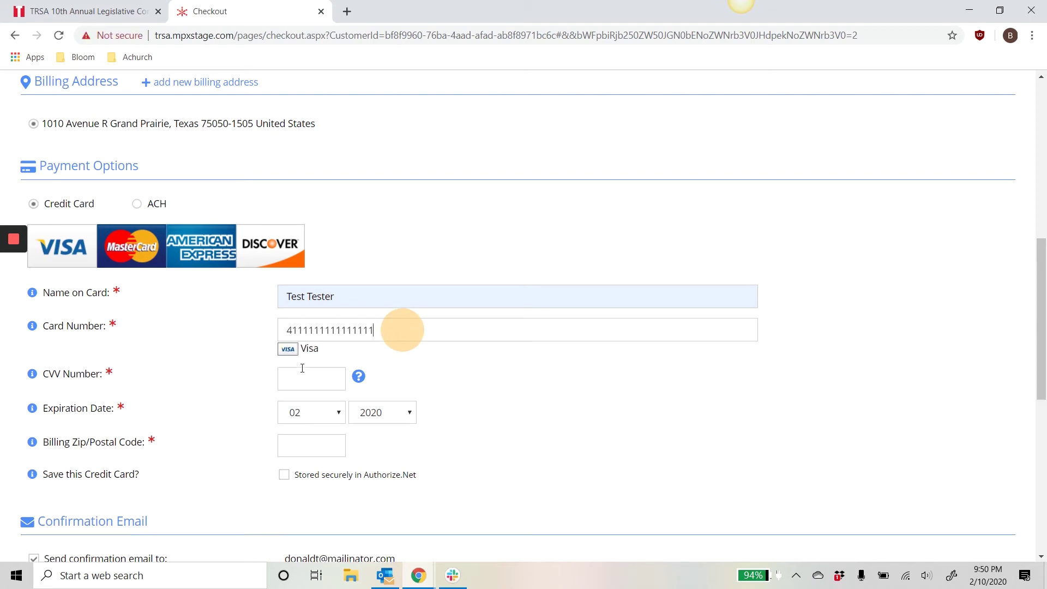
left_click(300, 371)
type("123")
left_click(538, 398)
Set the card expiry month to 05 and enter the billing zip code
scroll(539, 397, "down", 2)
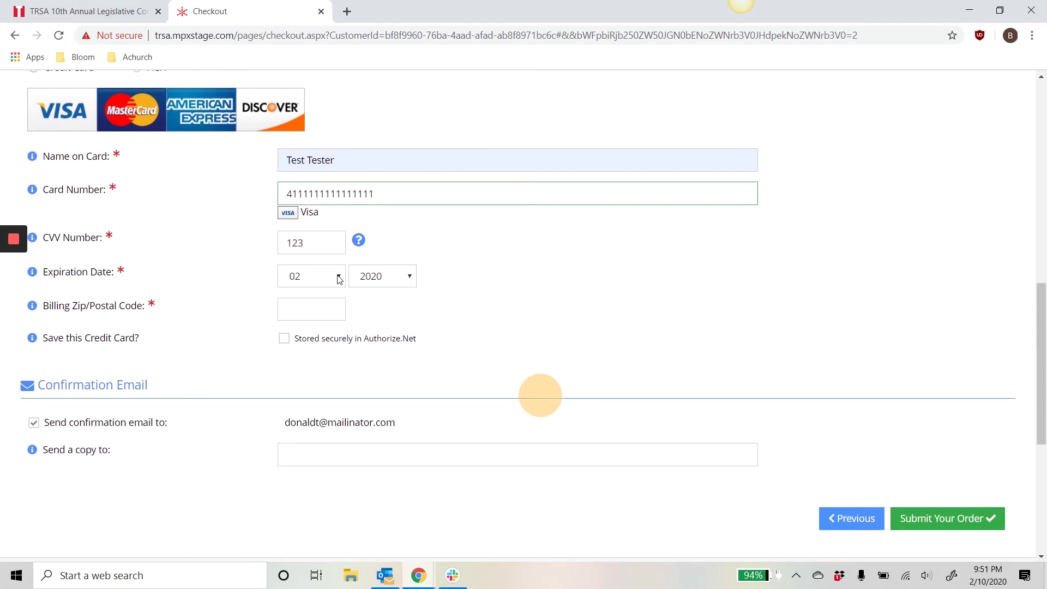
left_click(339, 280)
left_click(311, 378)
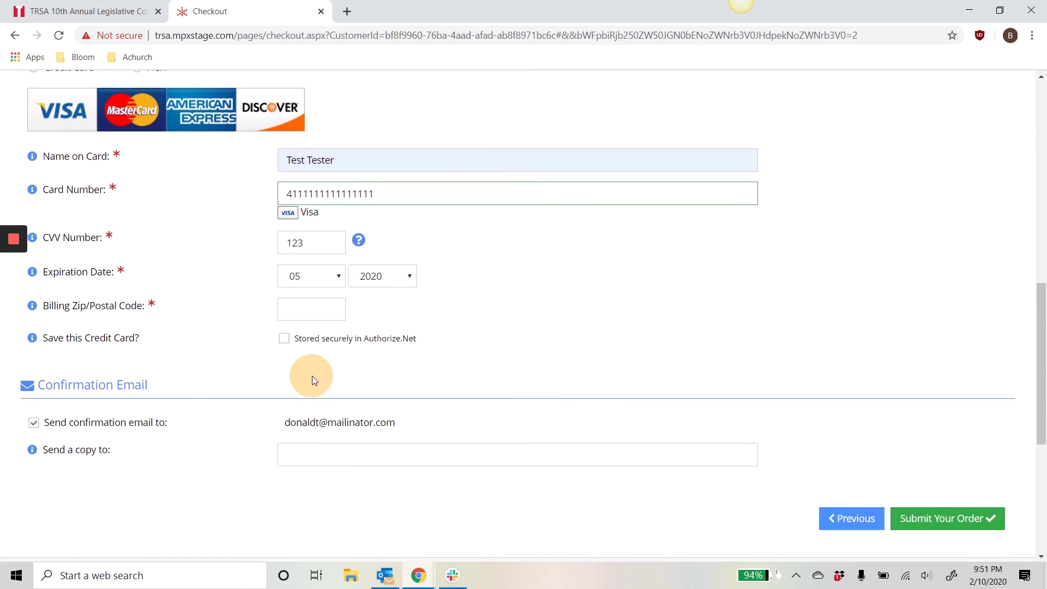
left_click(524, 347)
left_click(316, 313)
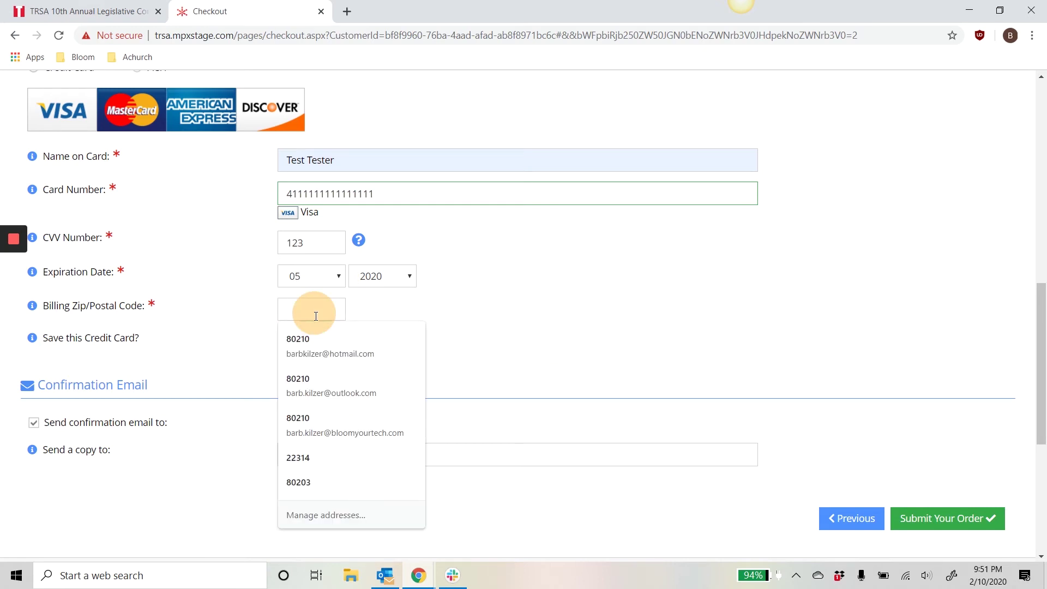
type("80210")
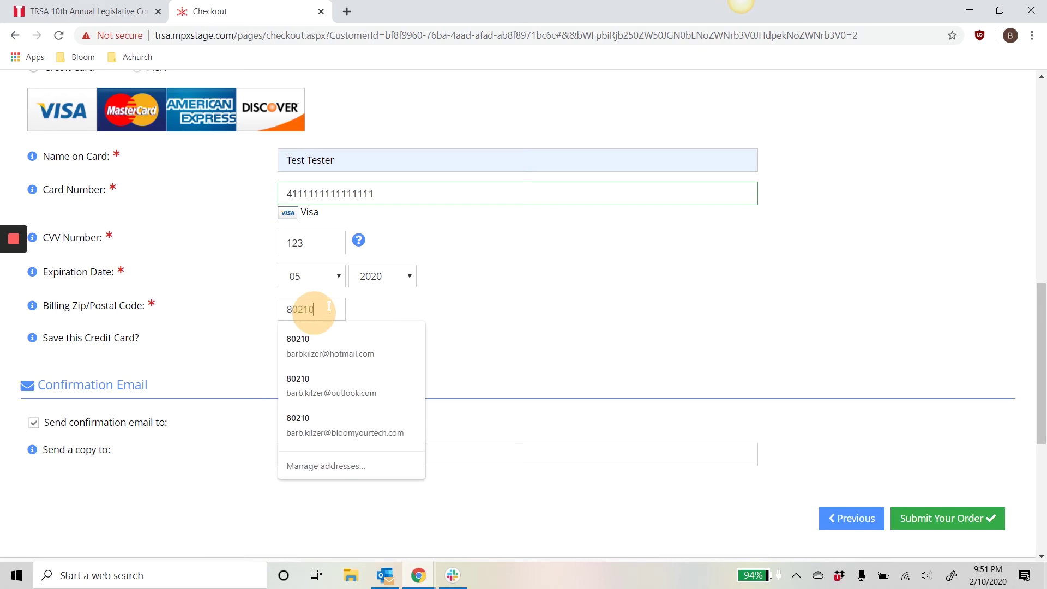
left_click(552, 311)
left_click(210, 355)
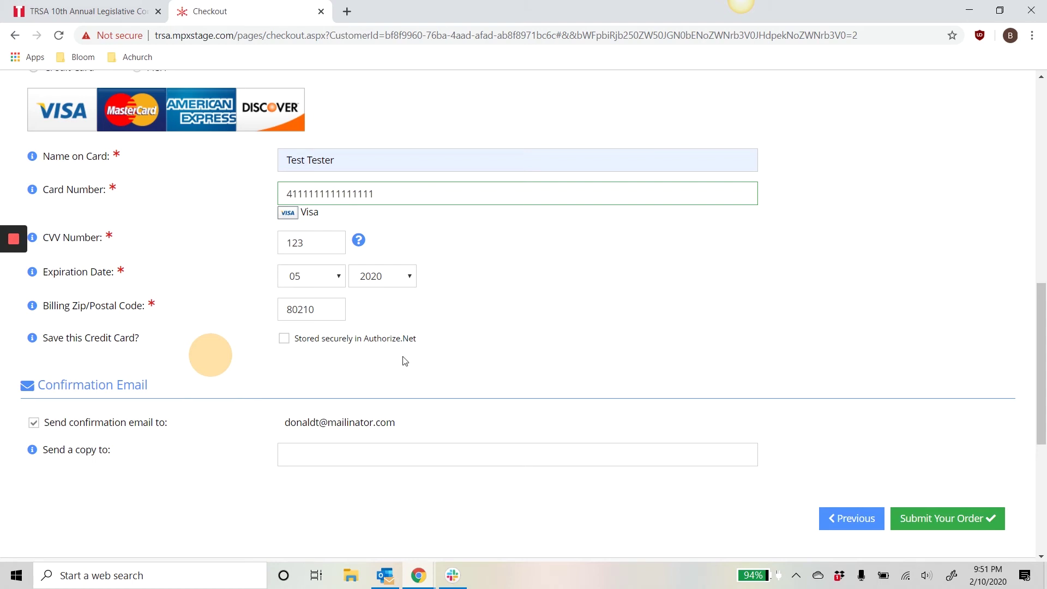
Leave the 'Send a copy to' field empty and submit the order for payment
scroll(252, 437, "down", 2)
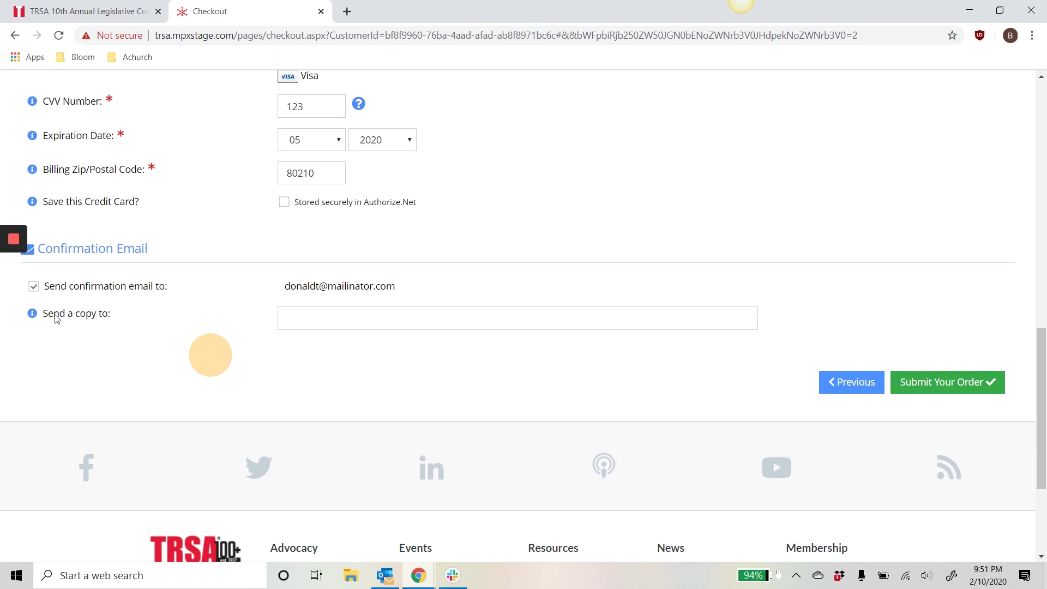
left_click(294, 319)
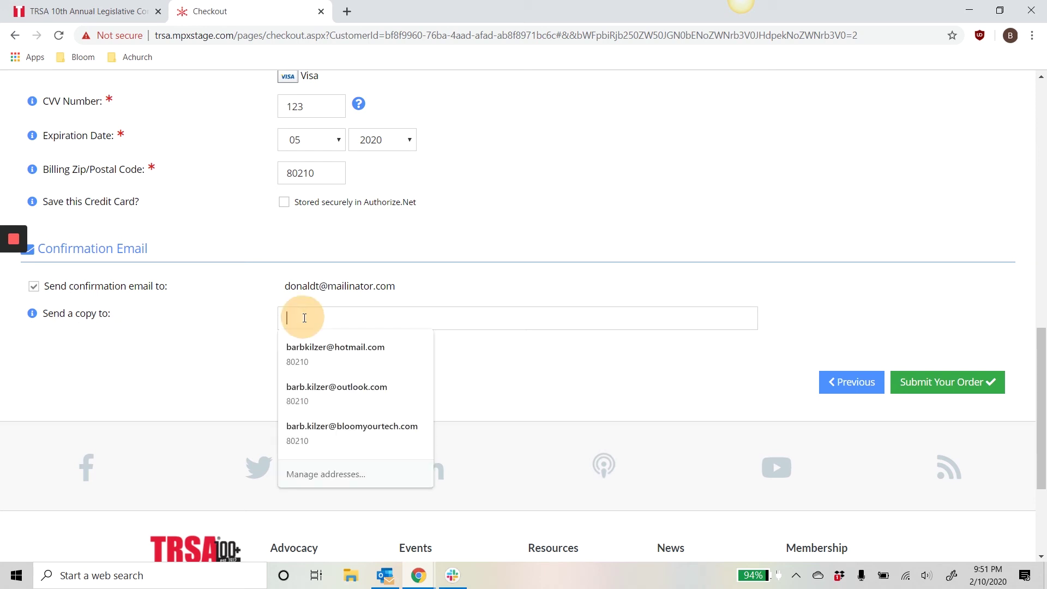
left_click(463, 275)
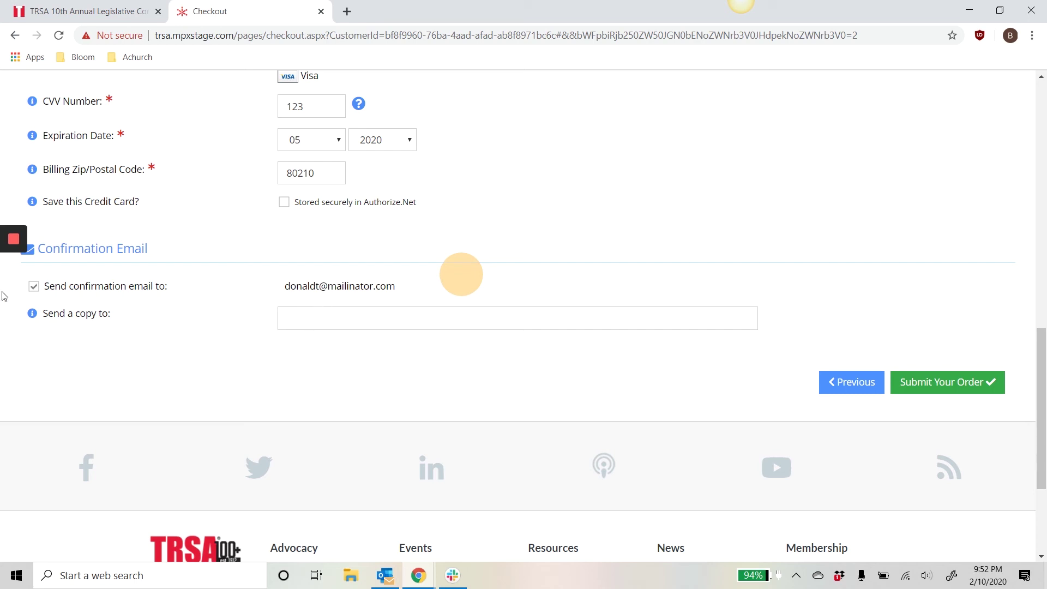
left_click(316, 319)
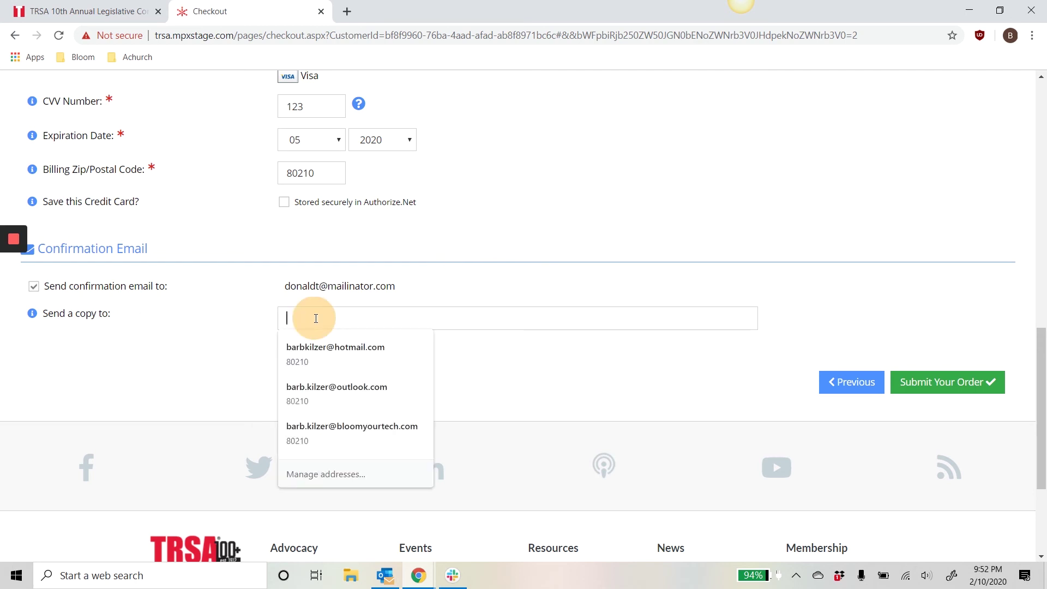
left_click(234, 321)
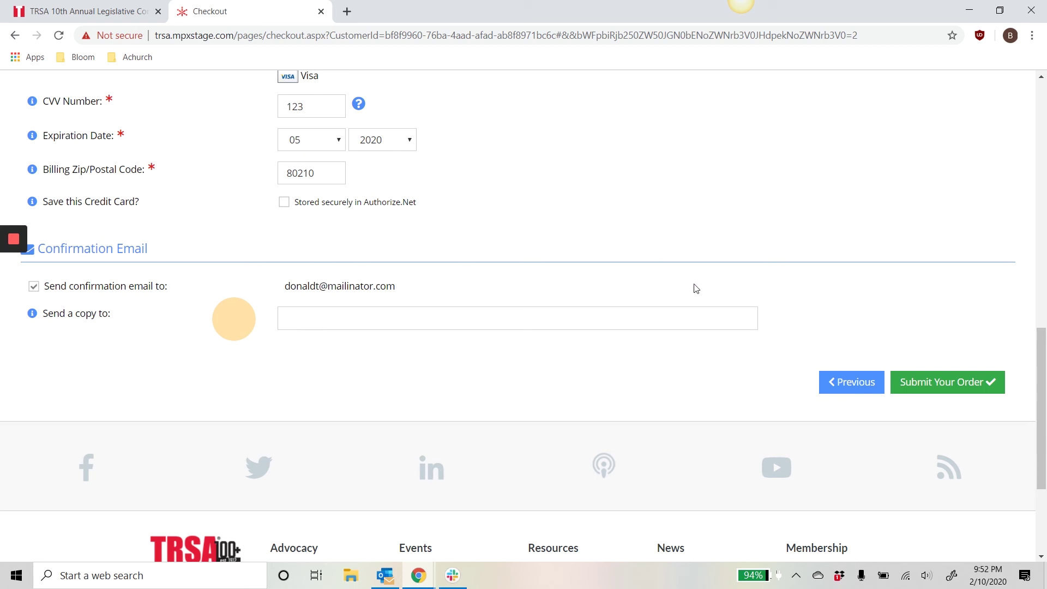
left_click(926, 385)
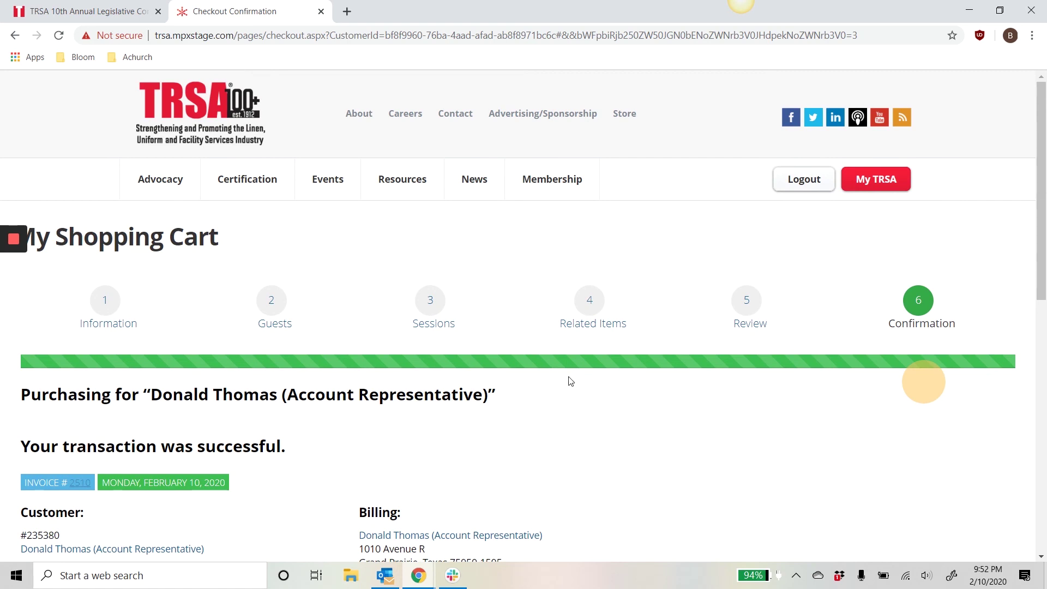
Open the transaction's invoice, review its line items and $550.00 payment, then close it
scroll(553, 374, "down", 1)
scroll(281, 359, "down", 3)
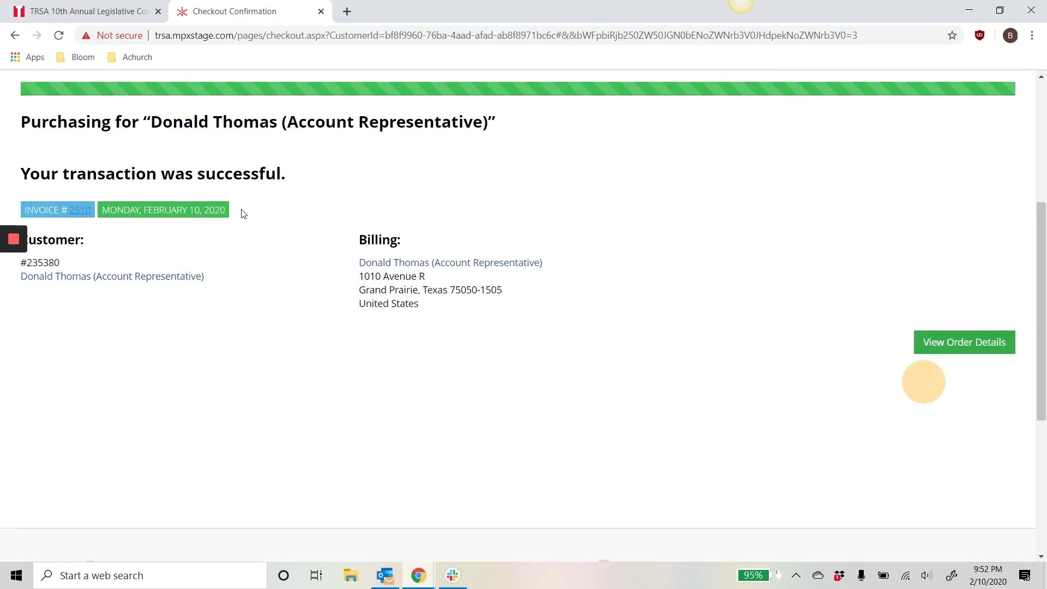
left_click(85, 212)
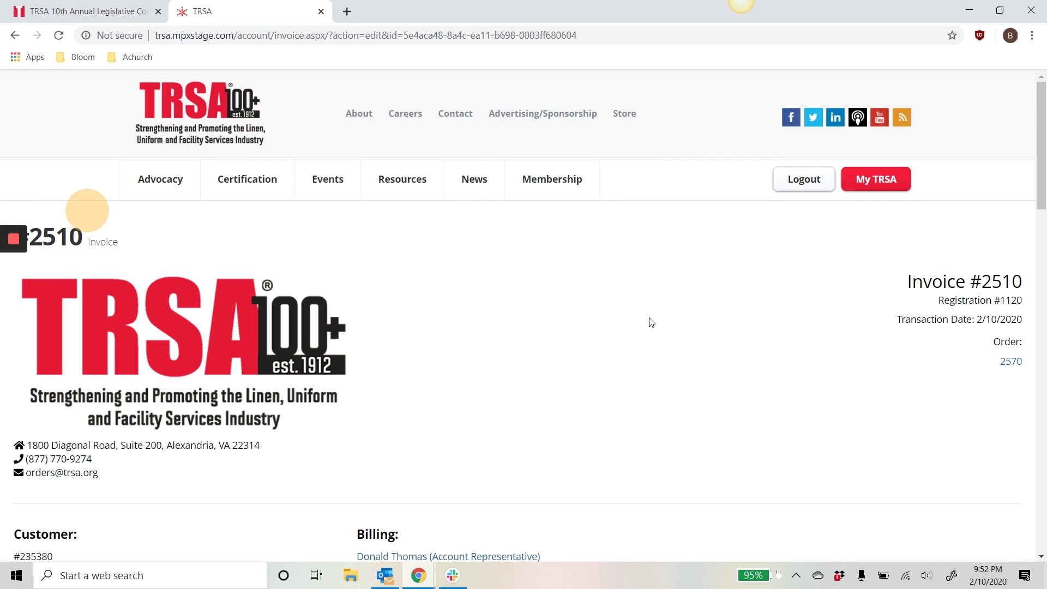
scroll(648, 320, "down", 5)
scroll(632, 318, "down", 4)
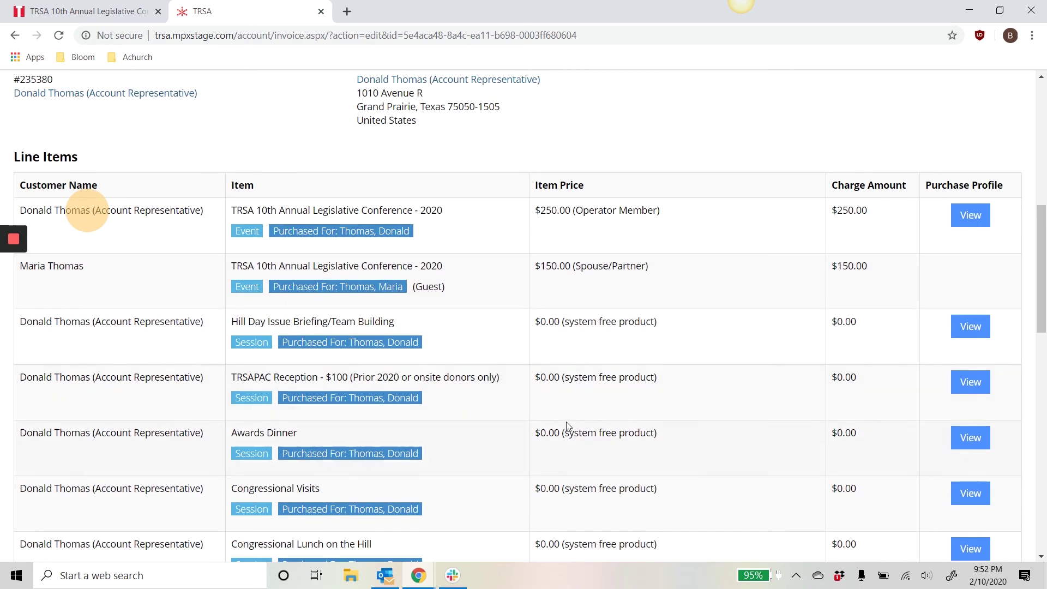
scroll(480, 344, "down", 12)
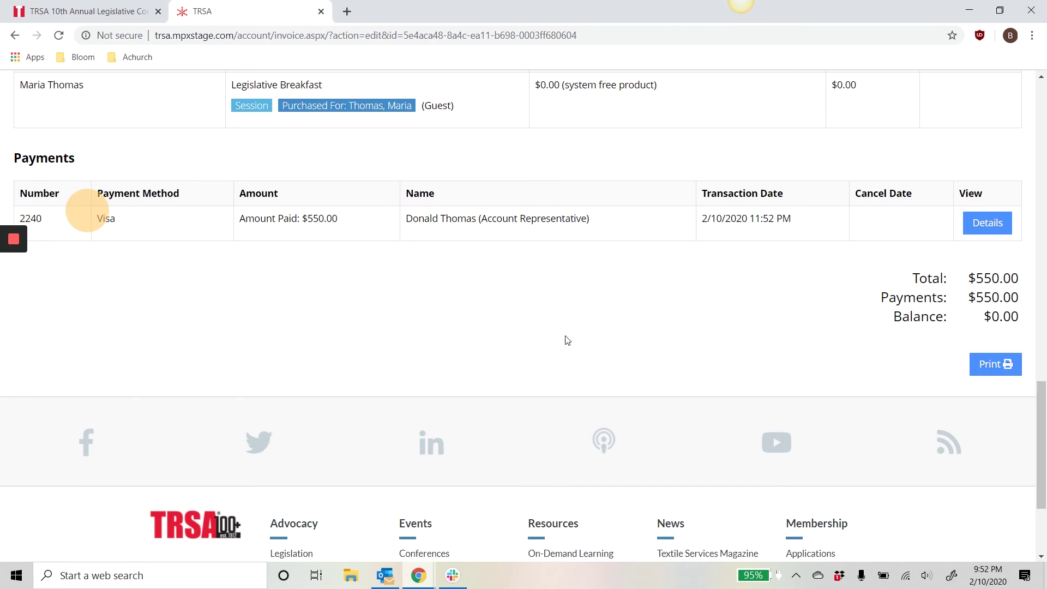
scroll(545, 333, "up", 15)
scroll(522, 327, "up", 9)
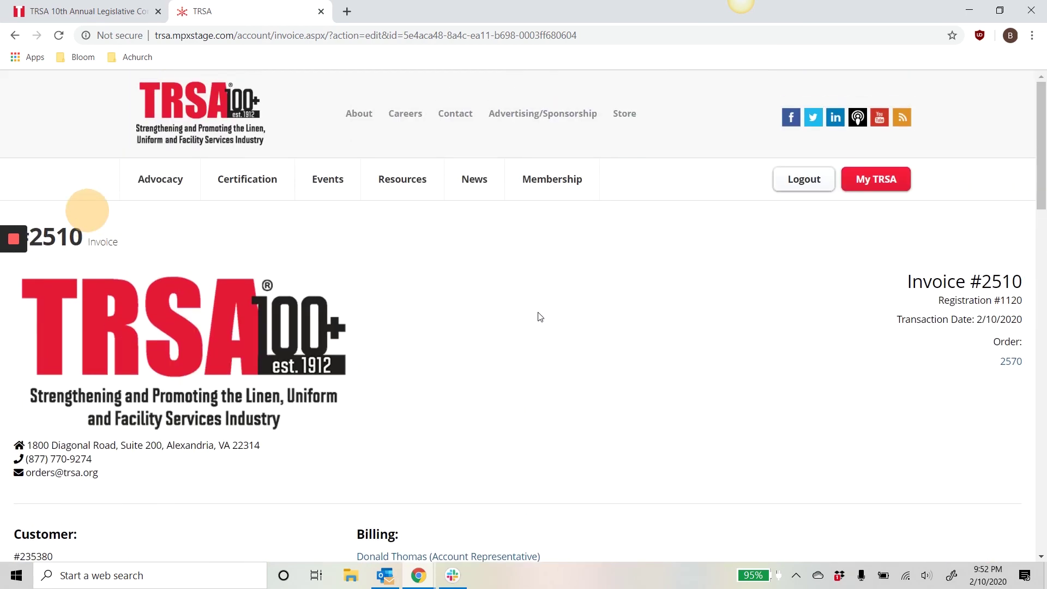
scroll(540, 317, "down", 8)
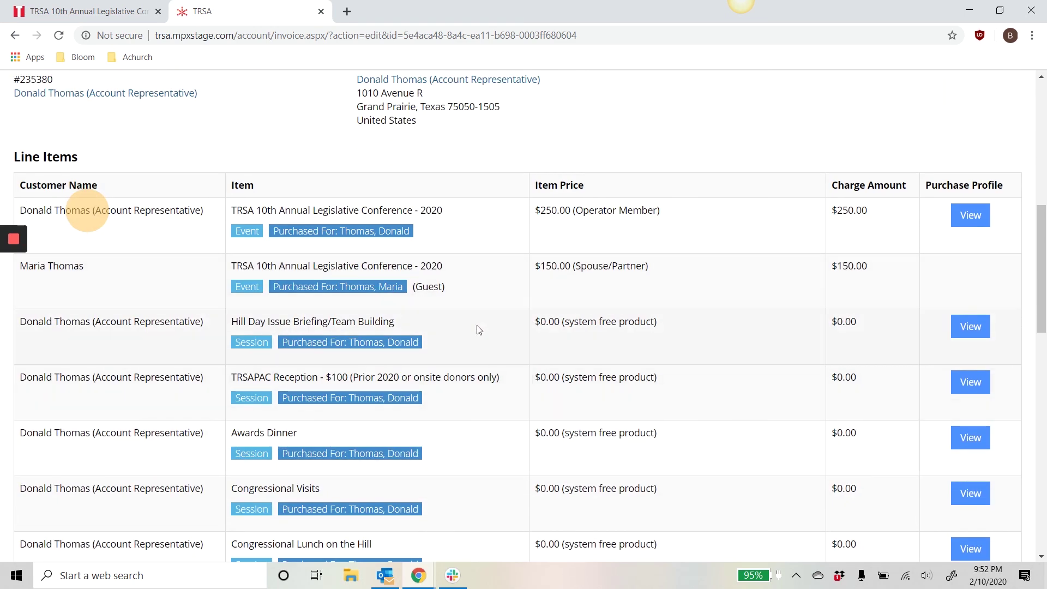
scroll(474, 327, "down", 6)
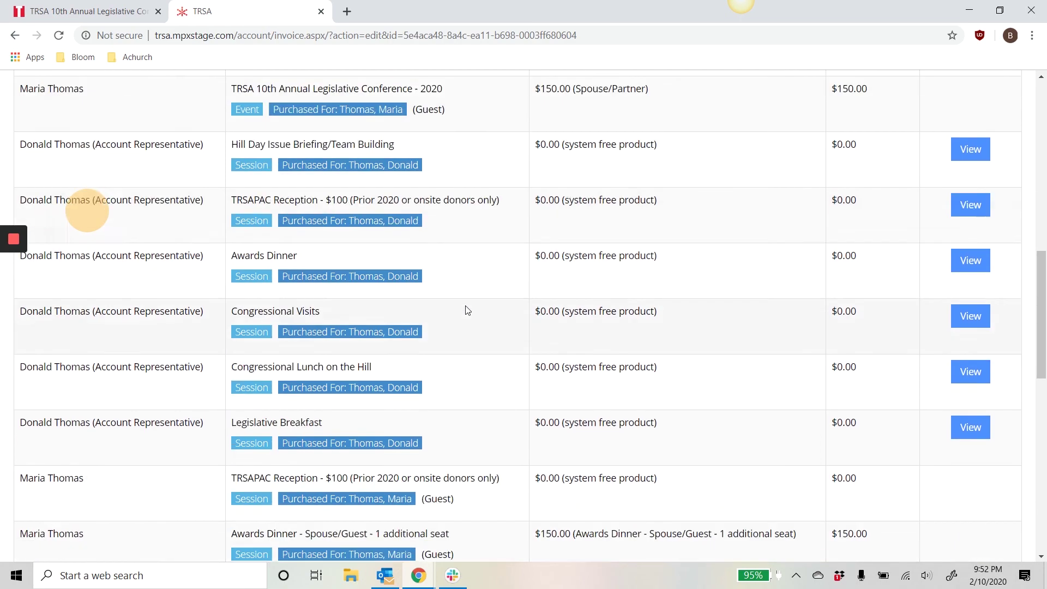
scroll(464, 319, "up", 6)
scroll(464, 316, "up", 4)
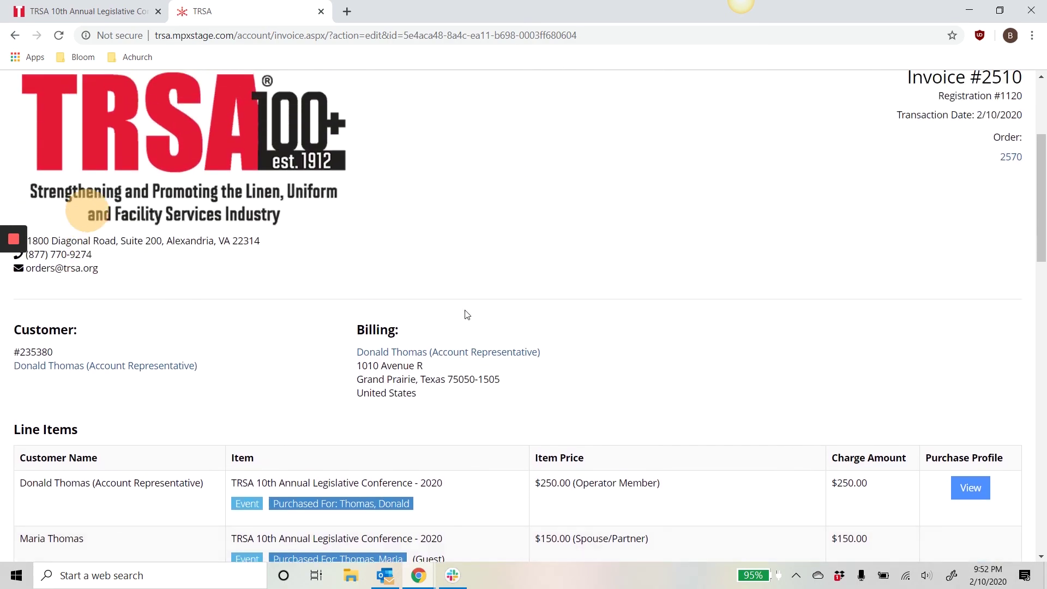
scroll(464, 315, "up", 3)
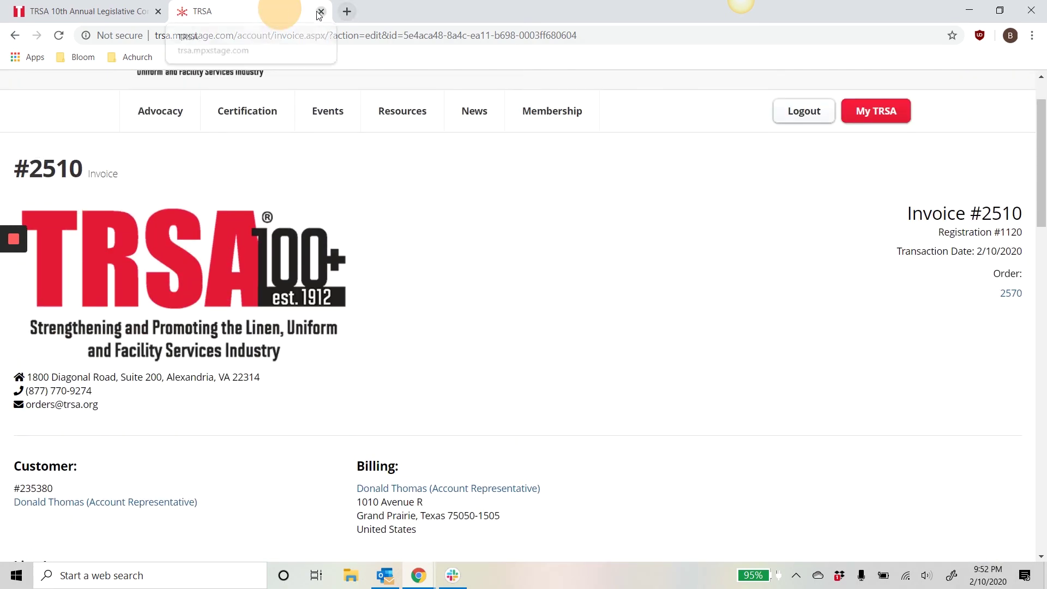
left_click(321, 12)
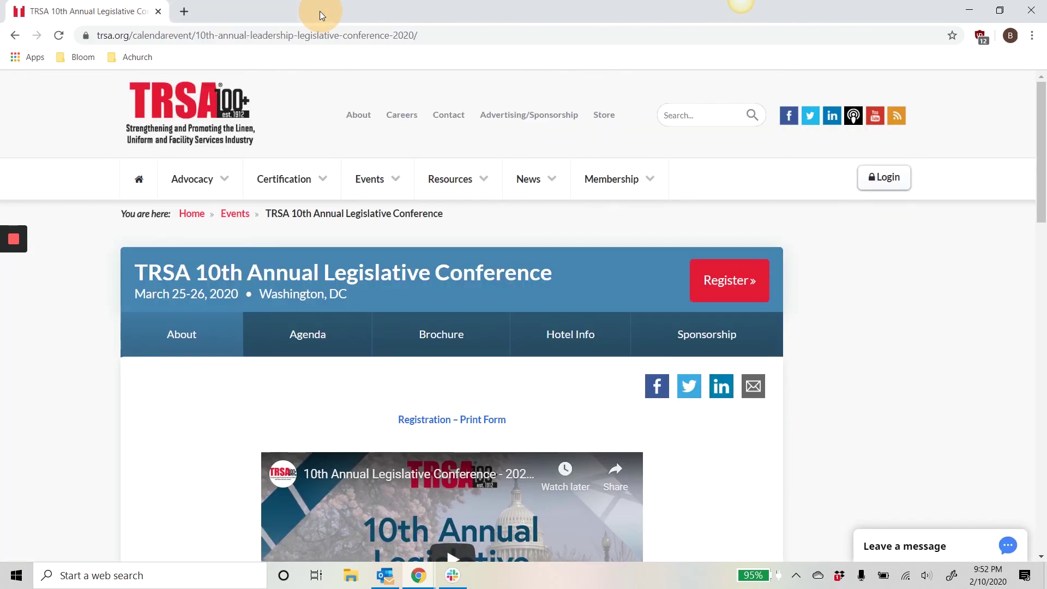